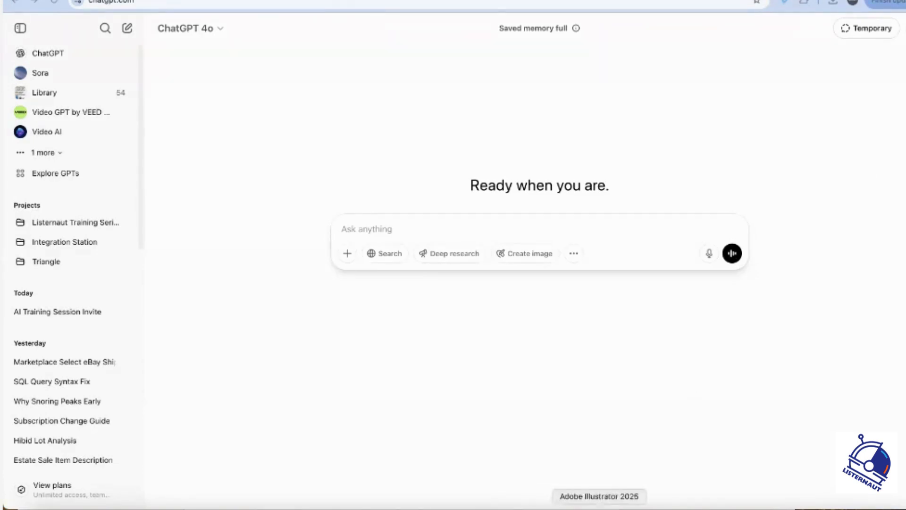
# Step: Copy the Word document's first prompt, asking for an eighth-grade explanation of auctionfuel.com and rocketenterprises.hibid.com, into ChatGPT and submit it
pyautogui.click(625, 506)
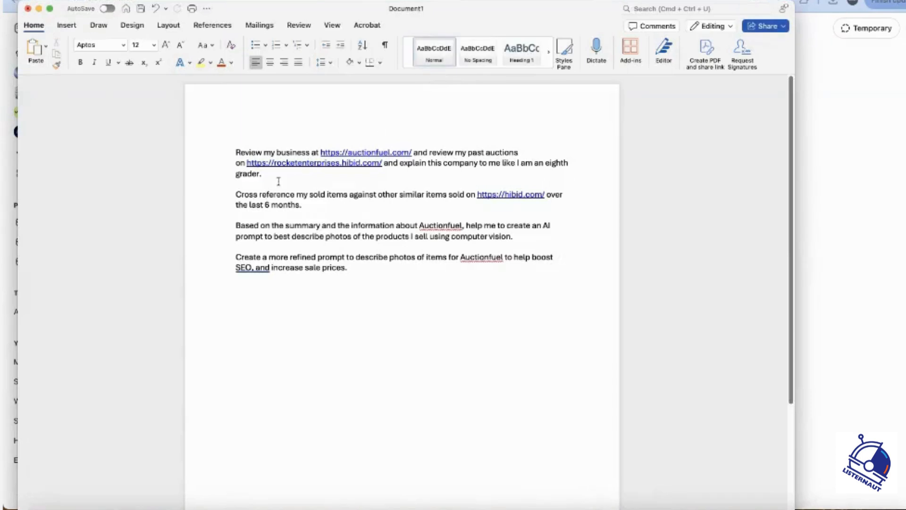
pyautogui.moveTo(277, 178); pyautogui.dragTo(233, 149)
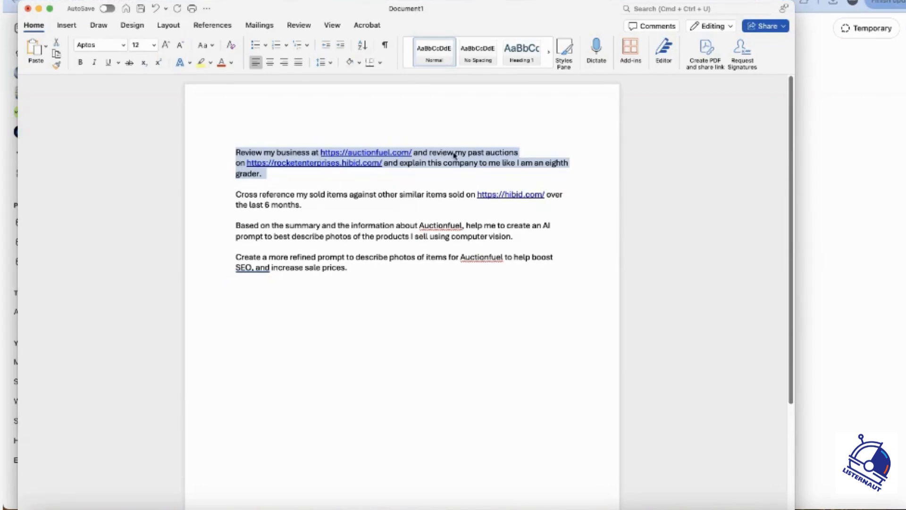
pyautogui.click(825, 171)
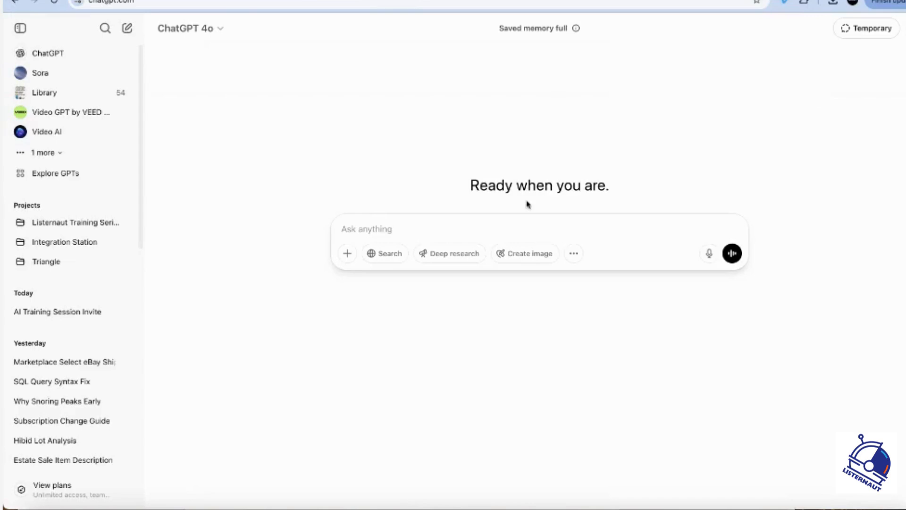
pyautogui.hotkey('ctrl', 'v')
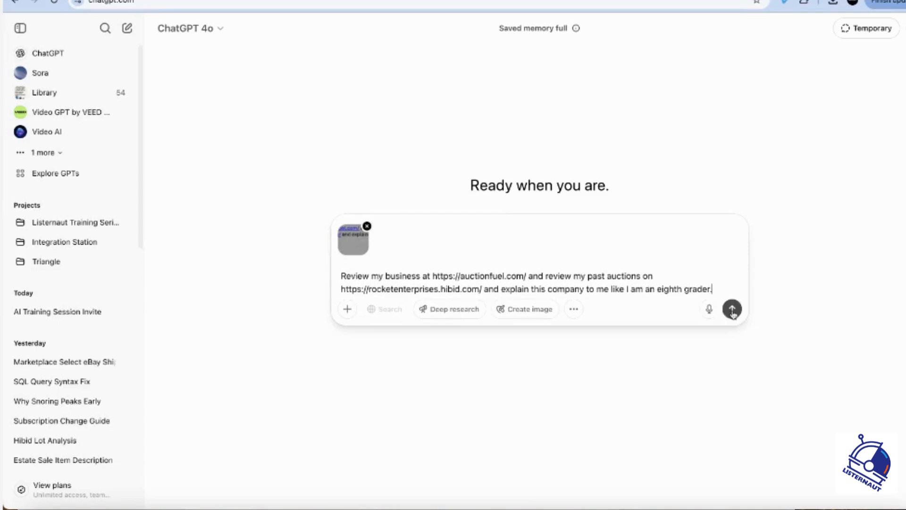
pyautogui.click(732, 309)
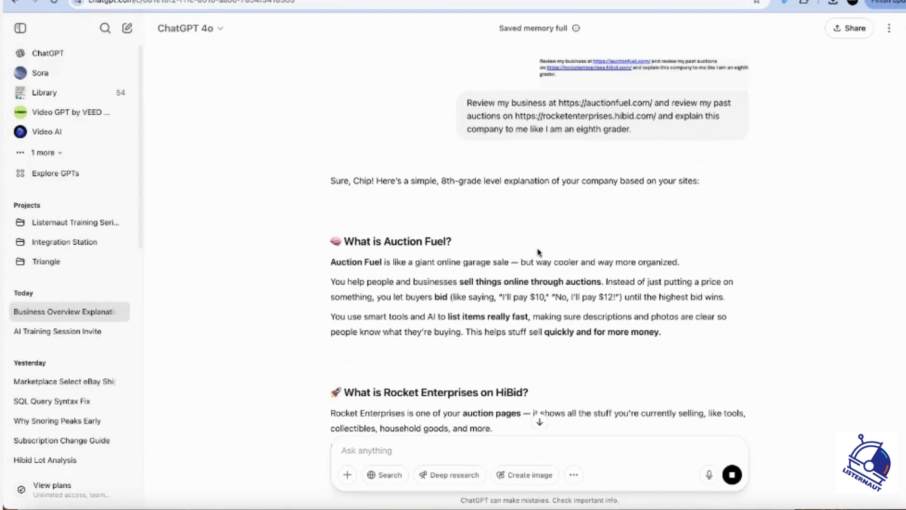
# Step: Read through the reply's sections on Auction Fuel, Rocket Enterprises on HiBid and why the business is awesome
pyautogui.scroll(-1, 540, 252)
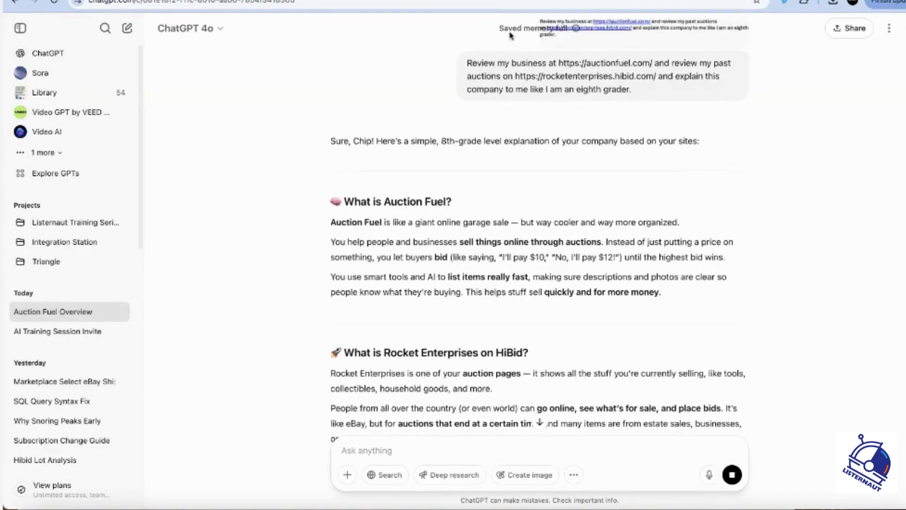
pyautogui.scroll(-1, 581, 257)
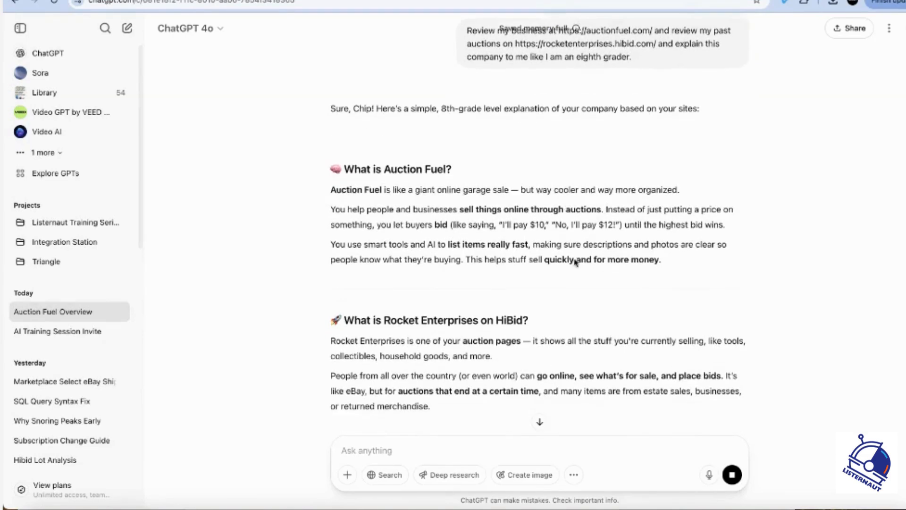
pyautogui.scroll(-2, 576, 259)
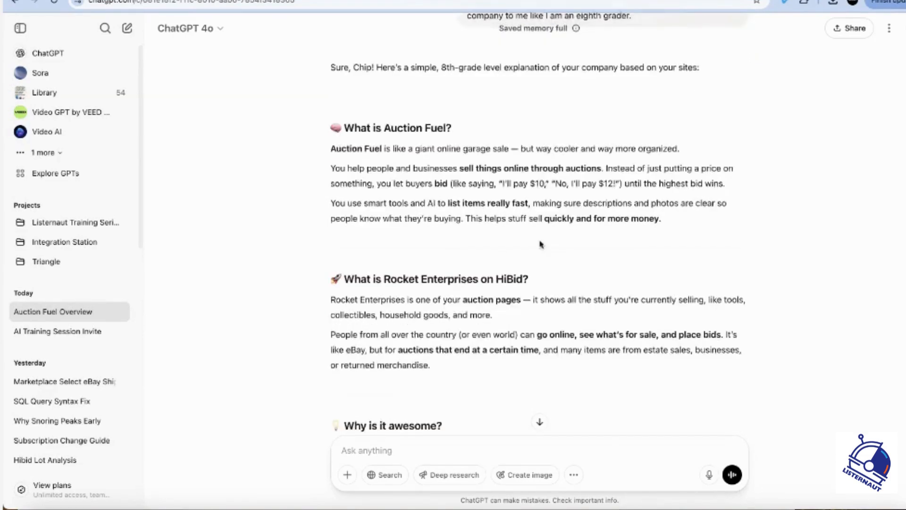
pyautogui.scroll(-1, 541, 244)
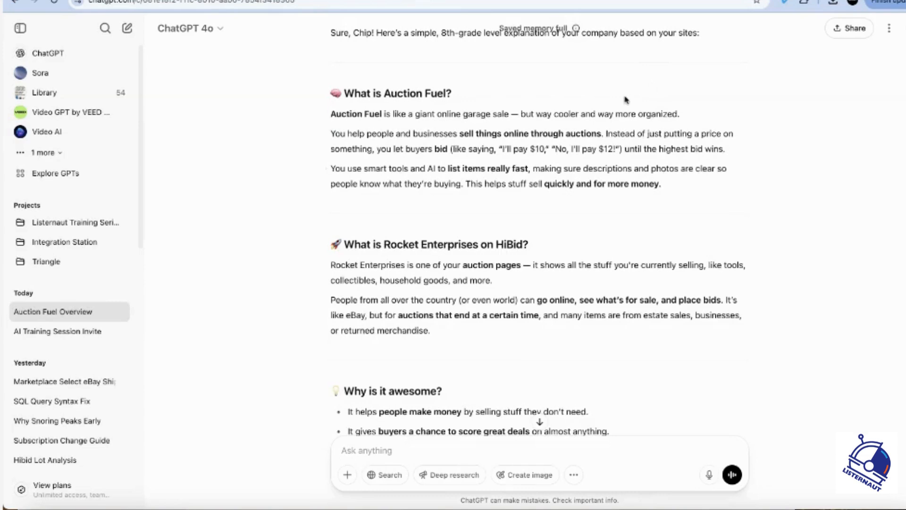
pyautogui.scroll(-1, 564, 255)
pyautogui.scroll(-5, 563, 252)
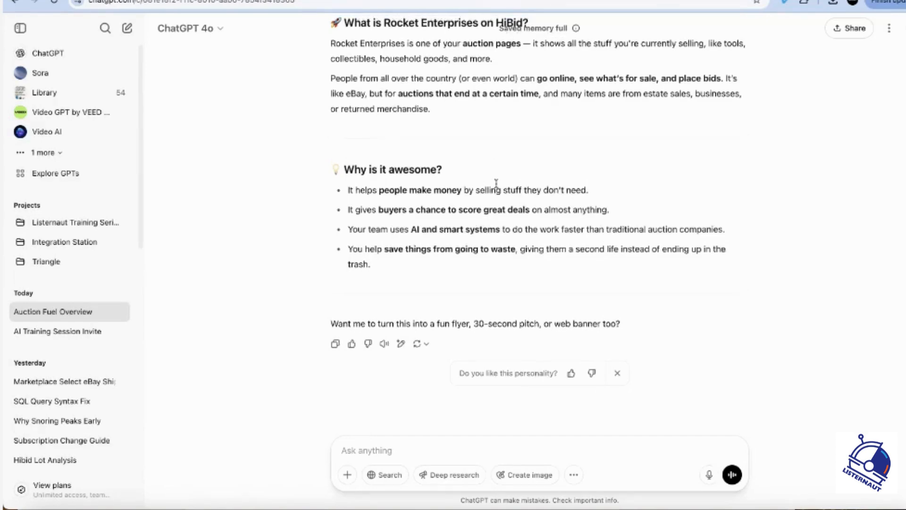
pyautogui.scroll(3, 490, 189)
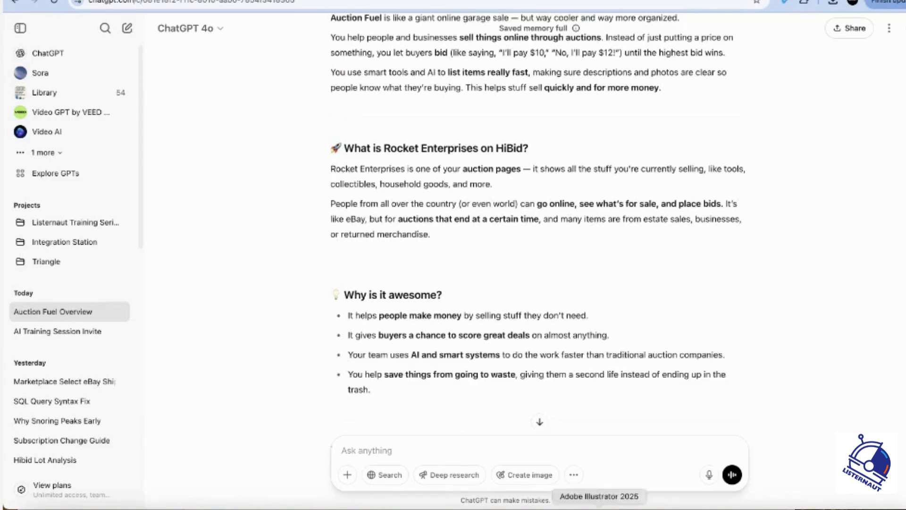
pyautogui.scroll(5, 490, 287)
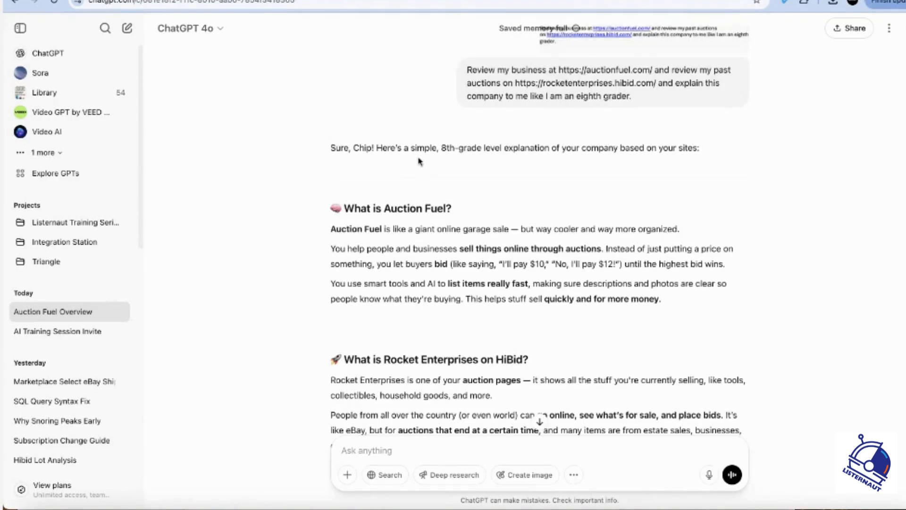
pyautogui.scroll(-5, 651, 377)
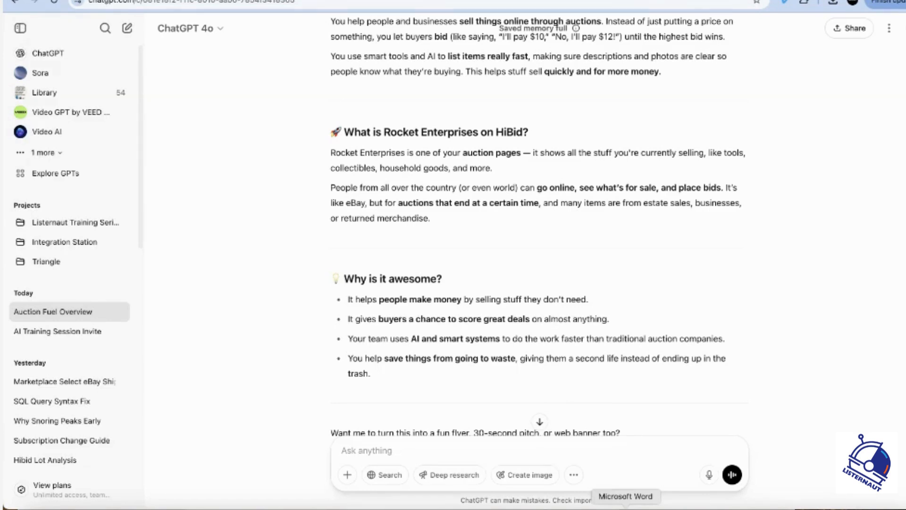
pyautogui.click(626, 507)
pyautogui.moveTo(314, 207); pyautogui.dragTo(220, 198)
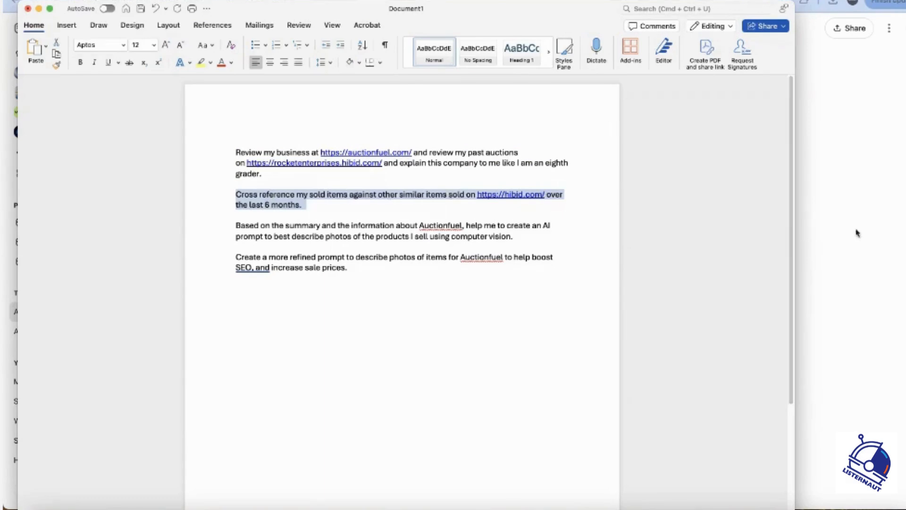
pyautogui.click(876, 233)
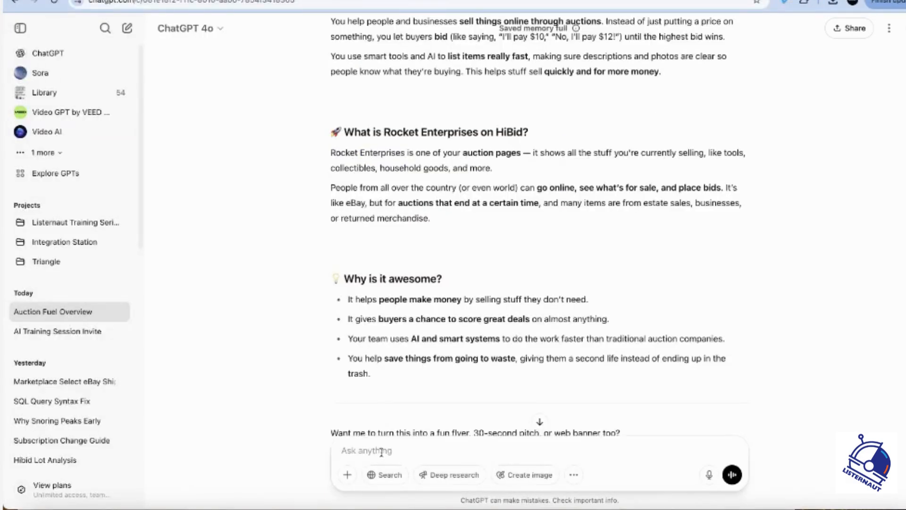
pyautogui.hotkey('ctrl', 'v')
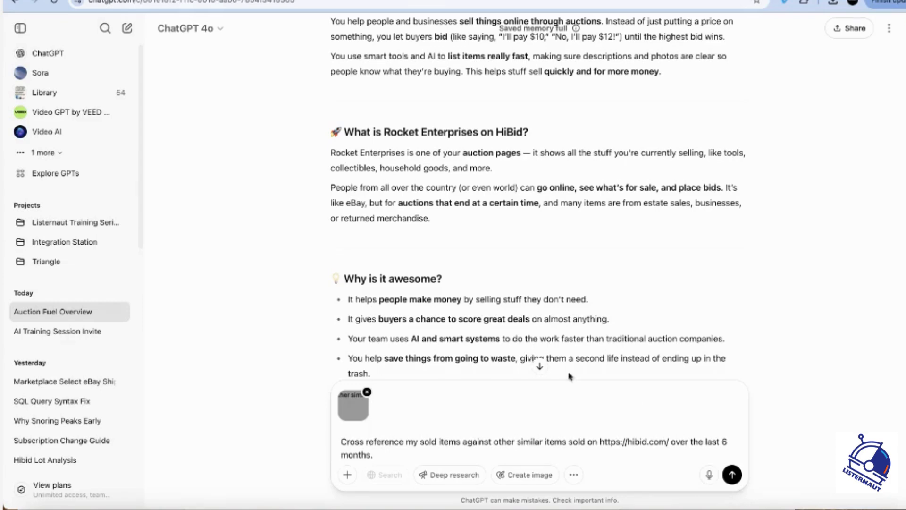
pyautogui.click(732, 474)
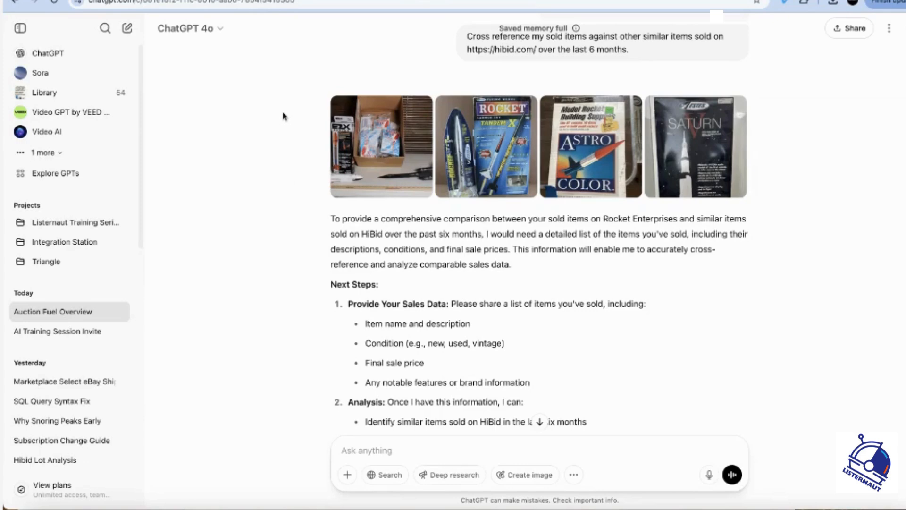
pyautogui.scroll(-2, 377, 231)
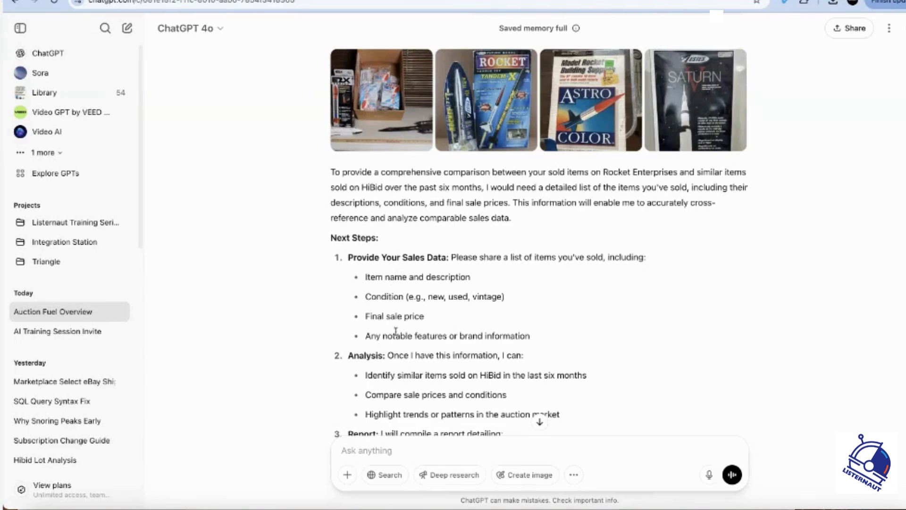
pyautogui.scroll(-4, 399, 330)
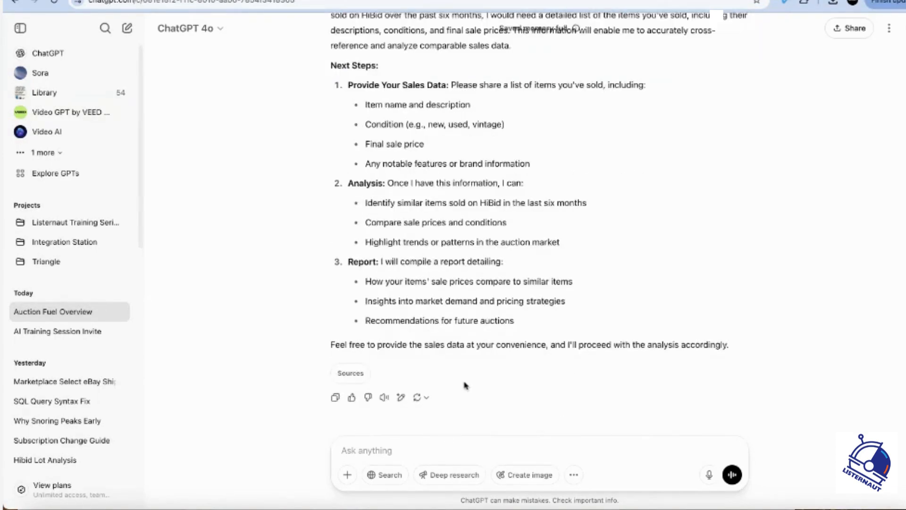
pyautogui.scroll(15, 466, 383)
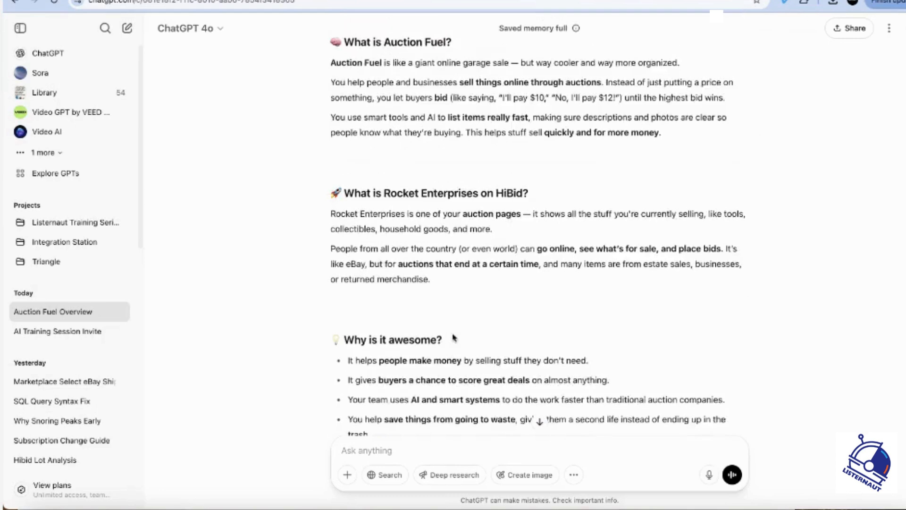
pyautogui.scroll(-15, 597, 307)
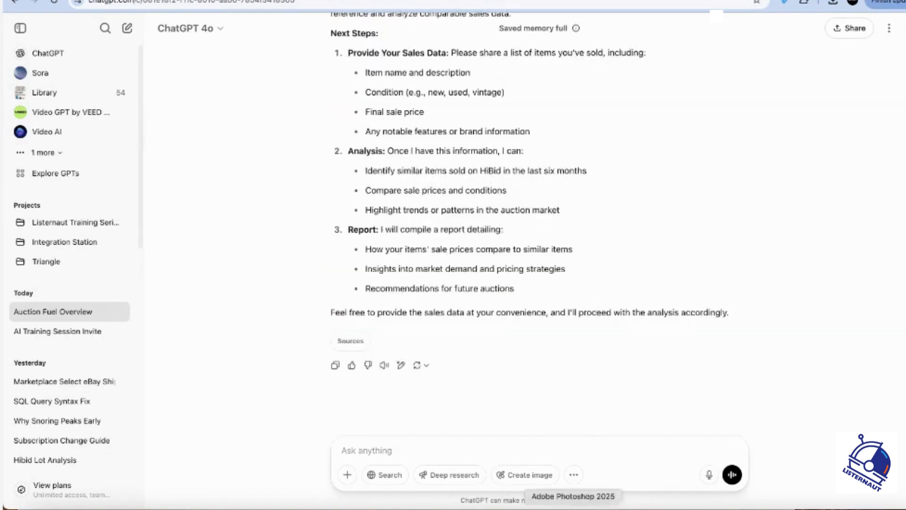
pyautogui.click(628, 507)
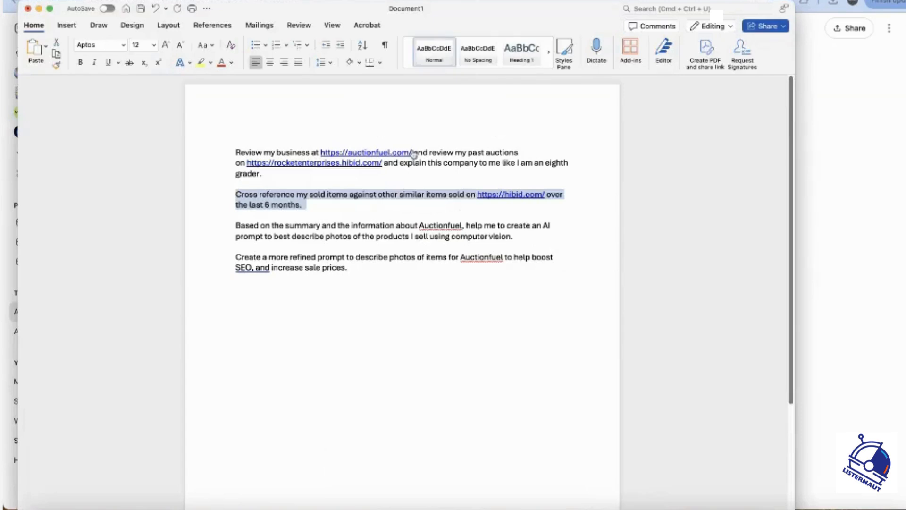
pyautogui.moveTo(384, 163); pyautogui.dragTo(247, 166)
pyautogui.hotkey('ctrl', 'c')
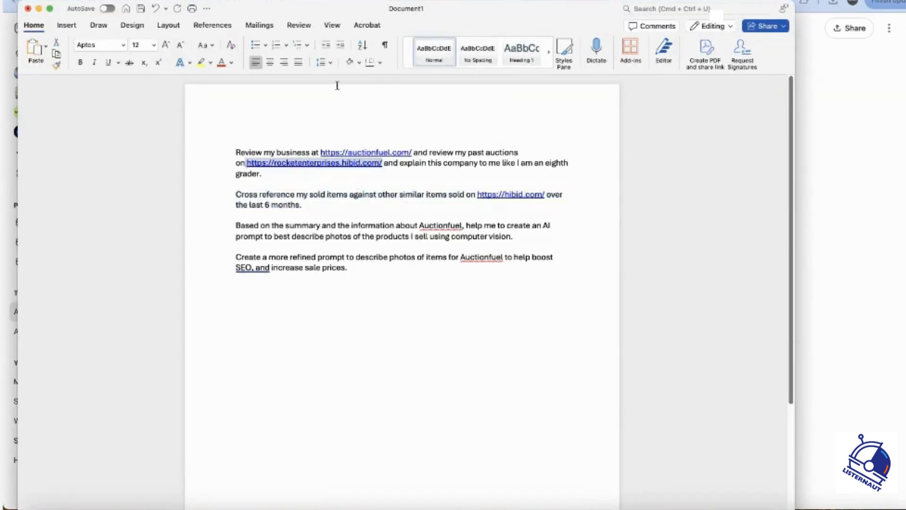
pyautogui.click(806, 134)
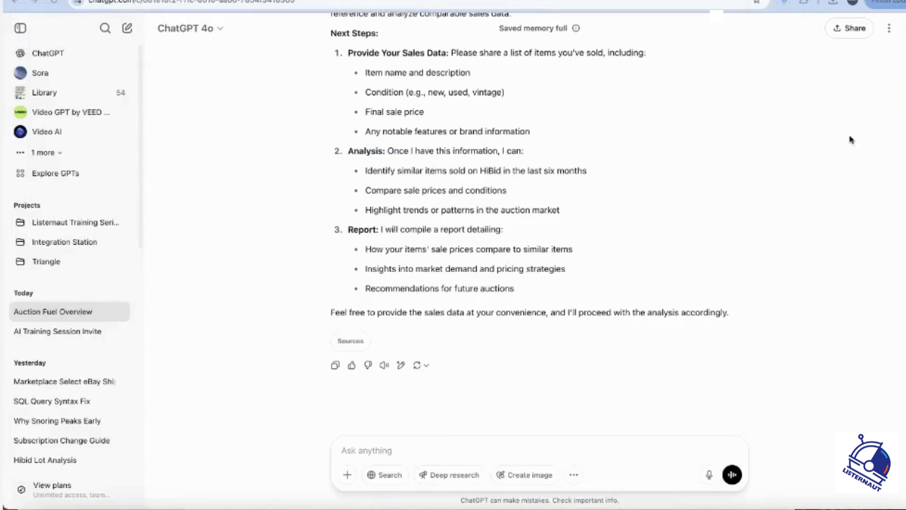
pyautogui.click(429, 449)
pyautogui.write('Revie')
pyautogui.write('w past aud')
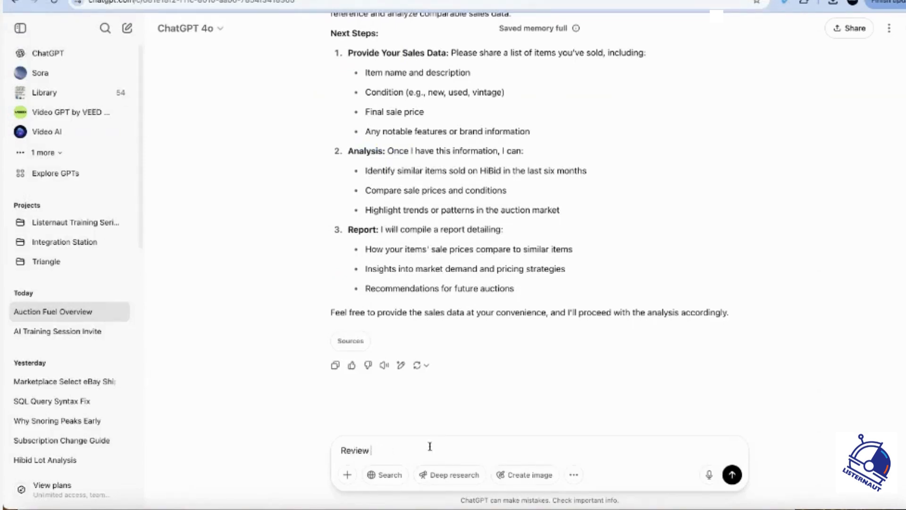
pyautogui.write('tions on')
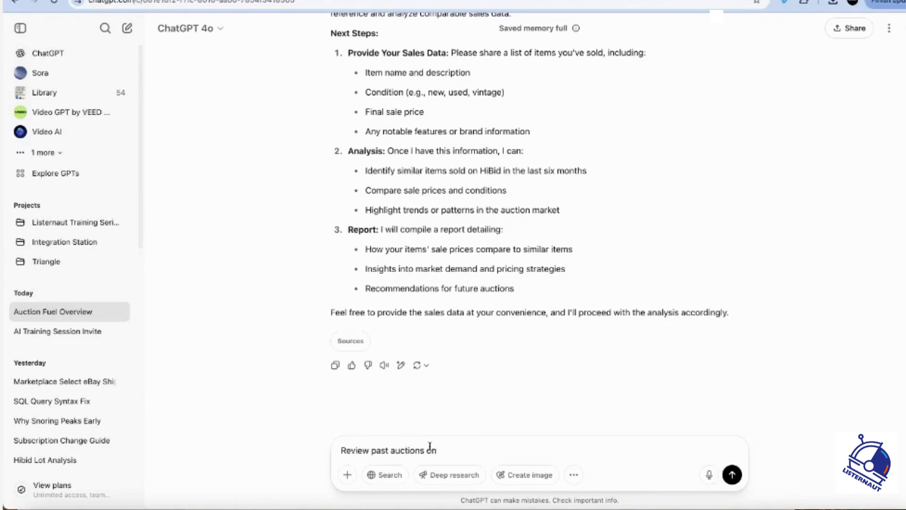
pyautogui.hotkey('ctrl', 'v')
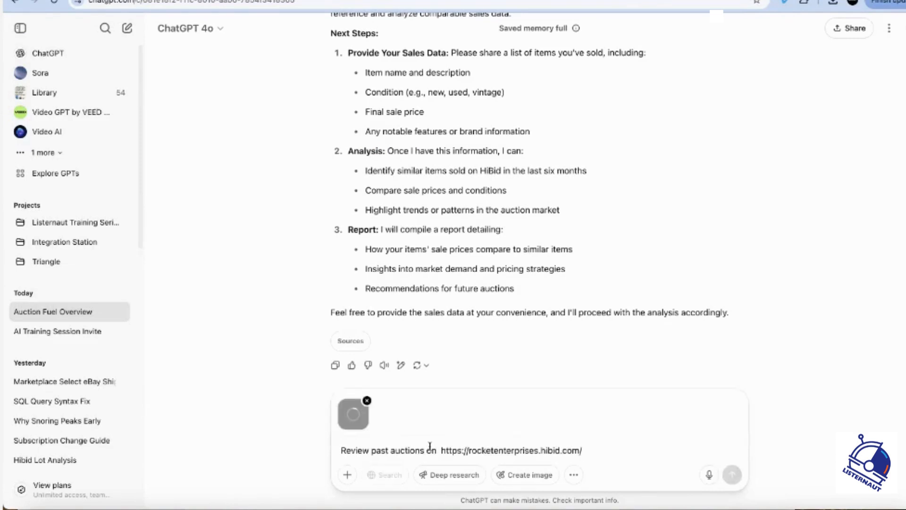
pyautogui.write('for sa')
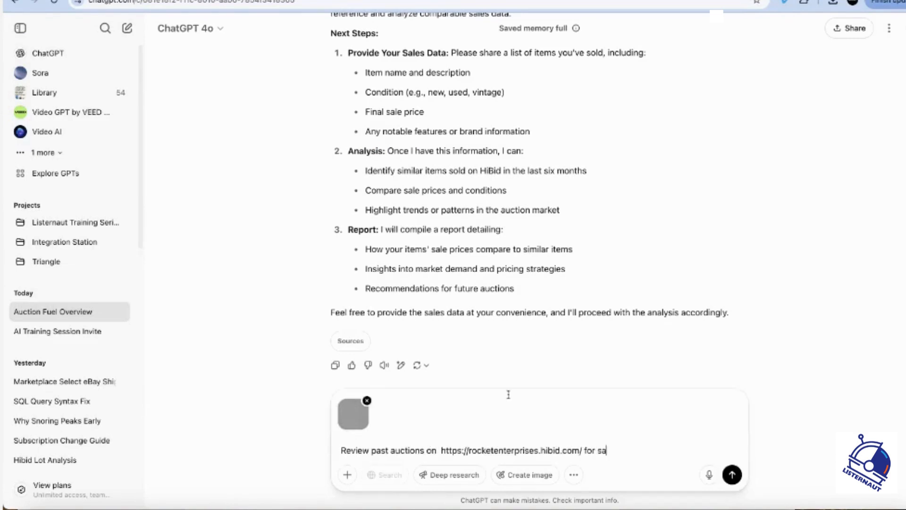
pyautogui.write('les data')
pyautogui.click(438, 450)
pyautogui.press('BackSpace')
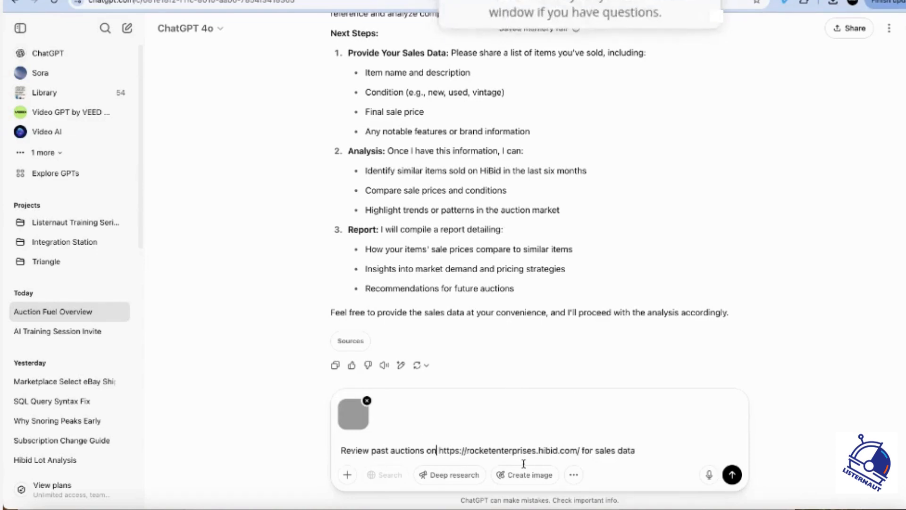
pyautogui.click(736, 477)
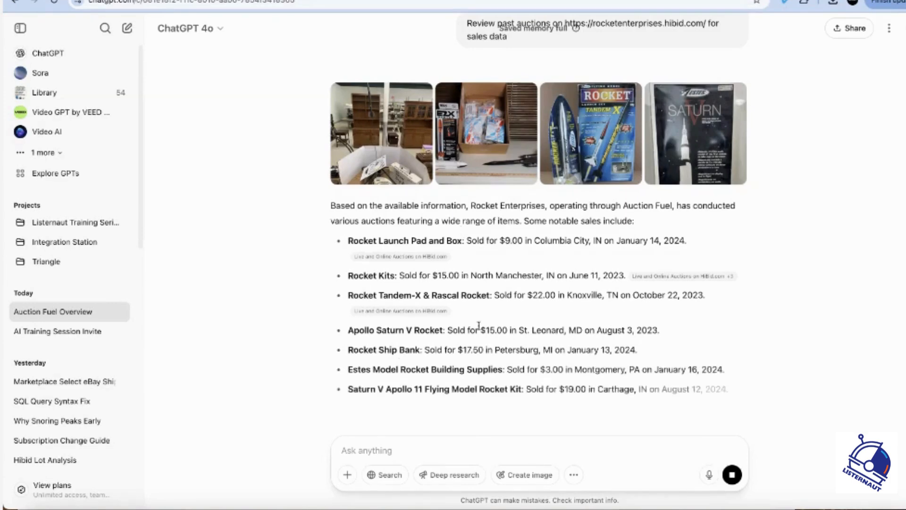
# Step: Send the prompt "Review home depot products sold through hibid and learn the best description format for increasing auction sales prices."
pyautogui.scroll(-1, 461, 340)
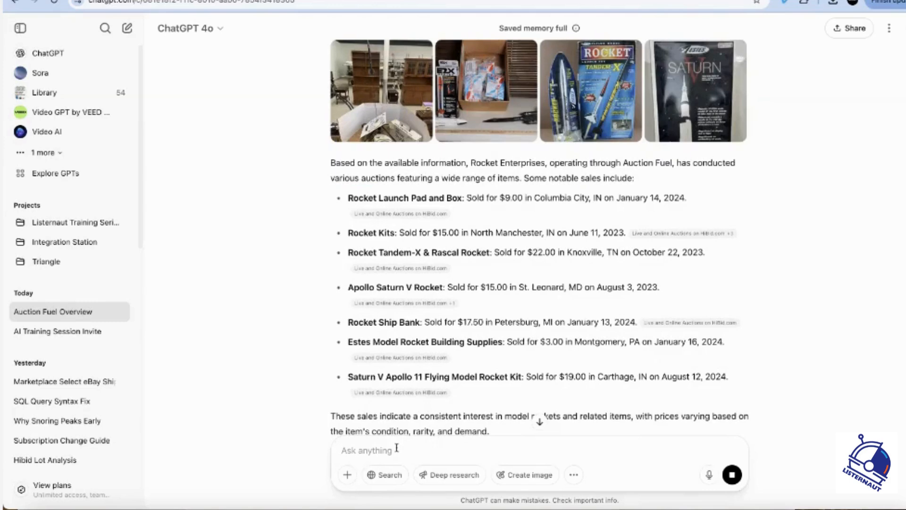
pyautogui.write('Review home ')
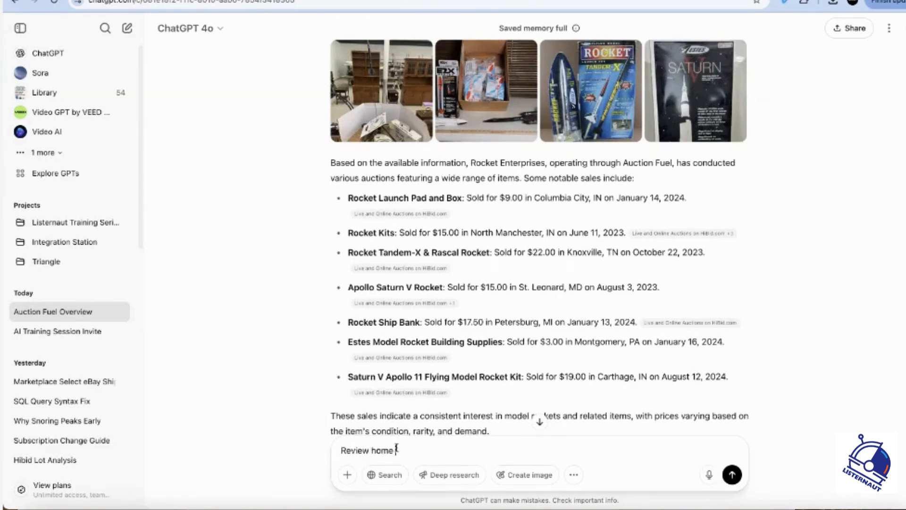
pyautogui.write('depot products sold through ')
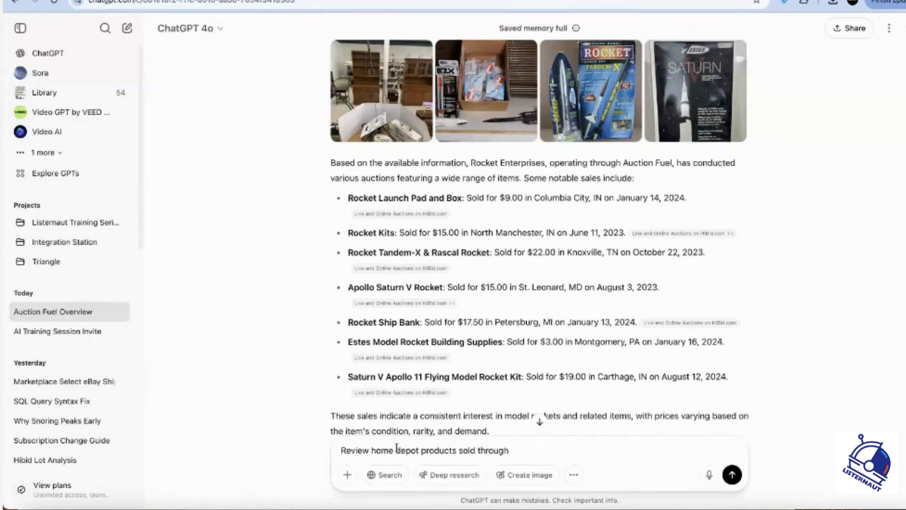
pyautogui.write('hibid and he')
pyautogui.write(' learn t')
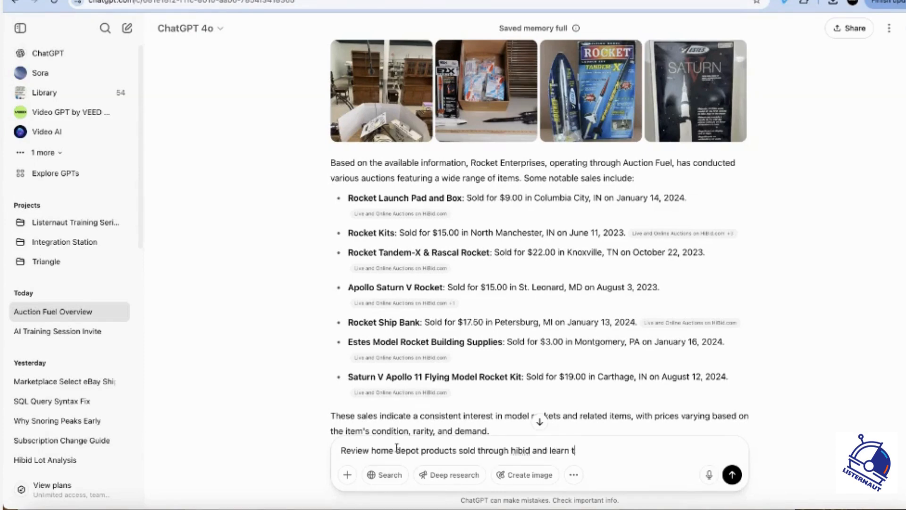
pyautogui.write('he best description fo')
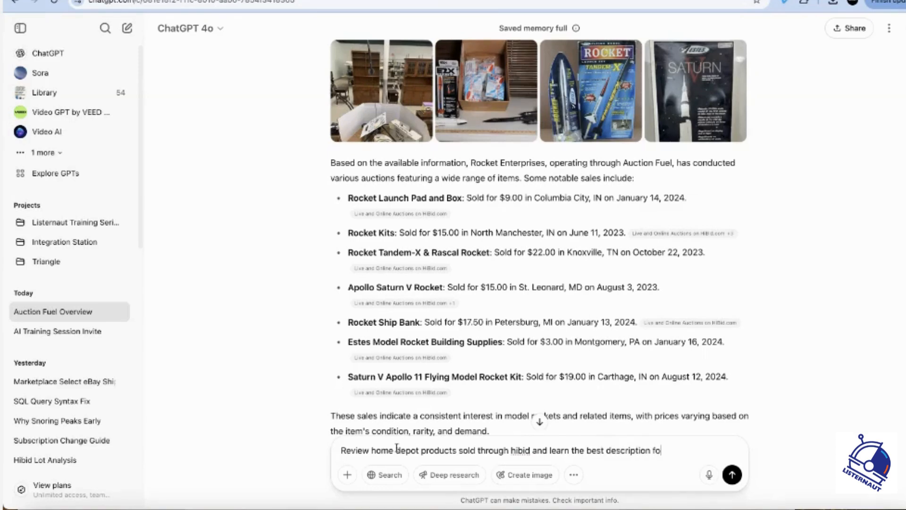
pyautogui.write('rmat for increasing')
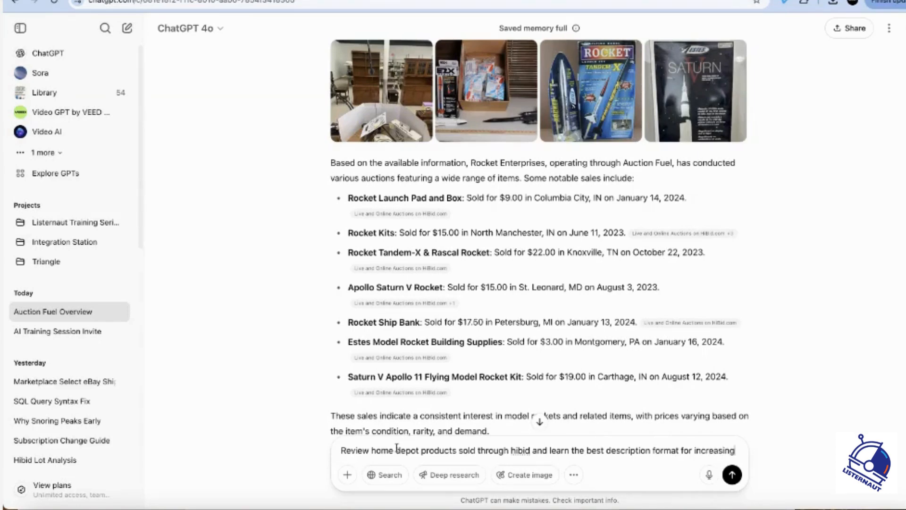
pyautogui.write(' auction sales p')
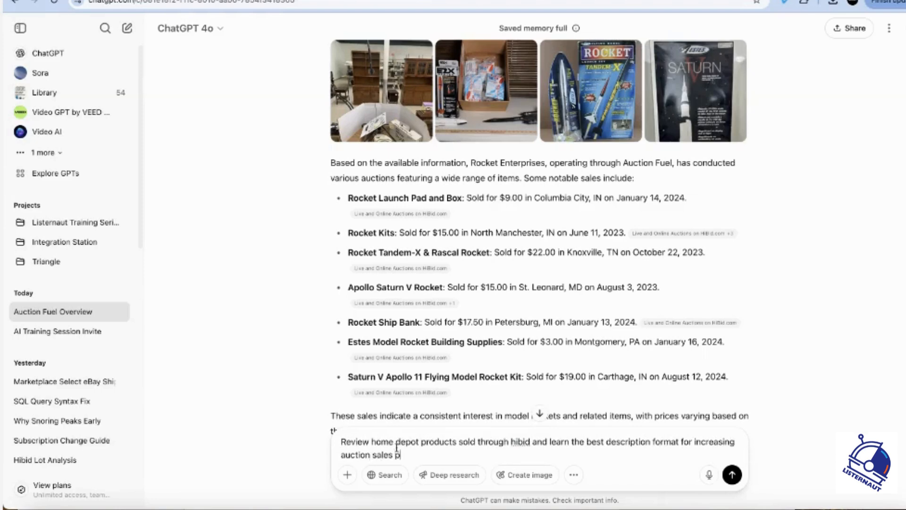
pyautogui.write('rices.')
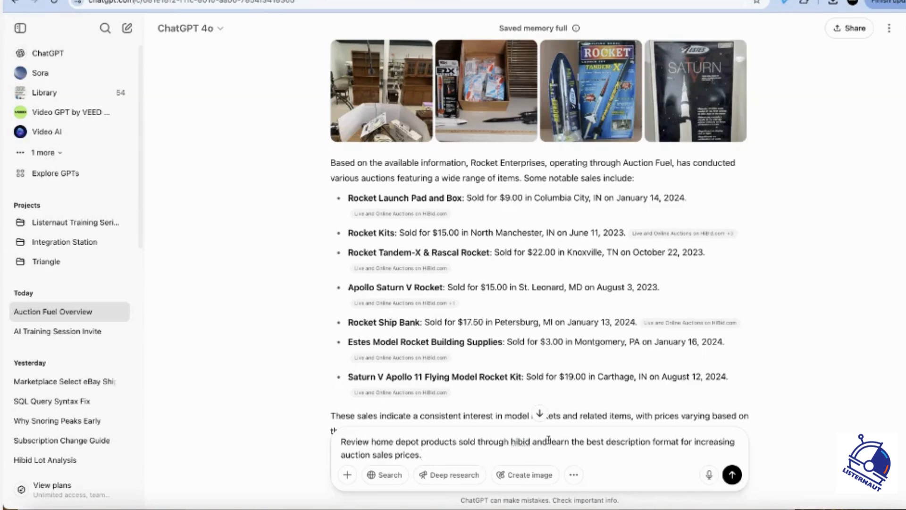
pyautogui.click(733, 480)
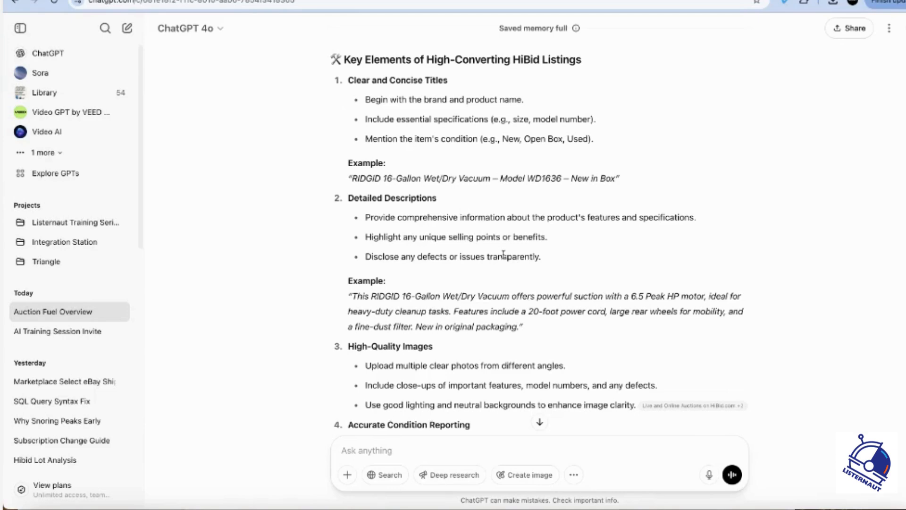
# Step: Read through the reply's key elements of high-converting HiBid listings, from detailed descriptions to terms and conditions, and its additional tips
pyautogui.scroll(-5, 503, 255)
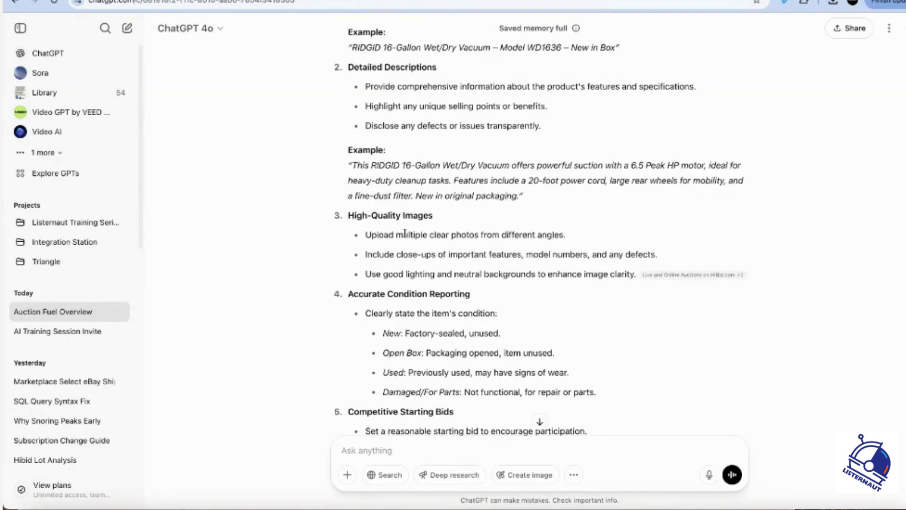
pyautogui.scroll(-10, 453, 236)
pyautogui.scroll(-5, 437, 311)
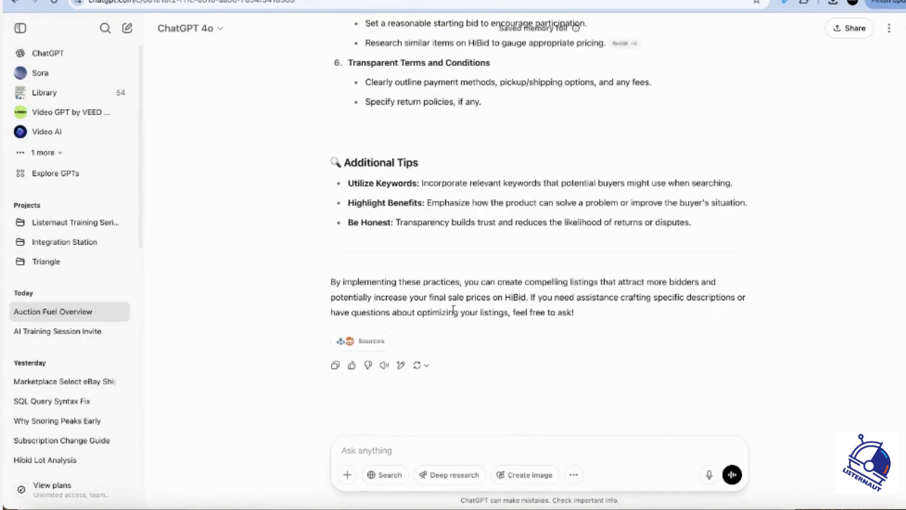
pyautogui.scroll(3, 496, 304)
pyautogui.scroll(1, 496, 304)
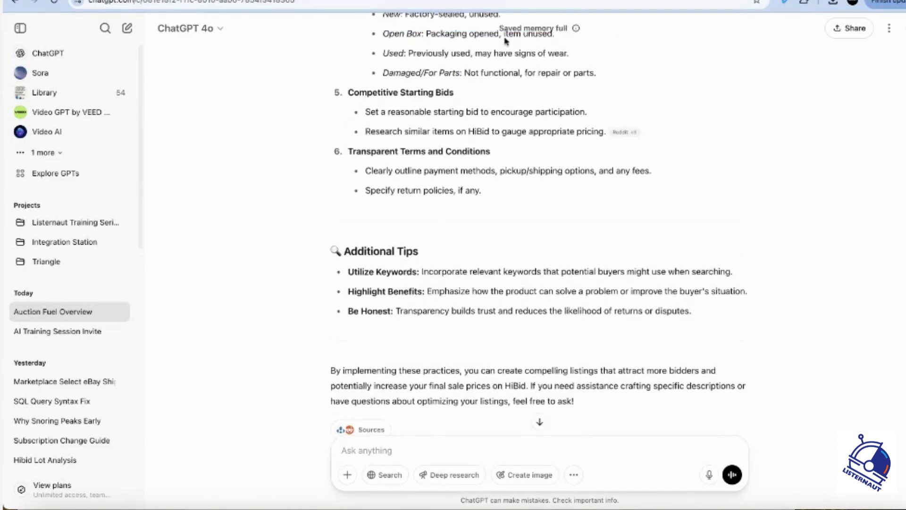
pyautogui.scroll(-1, 545, 212)
pyautogui.scroll(-2, 545, 211)
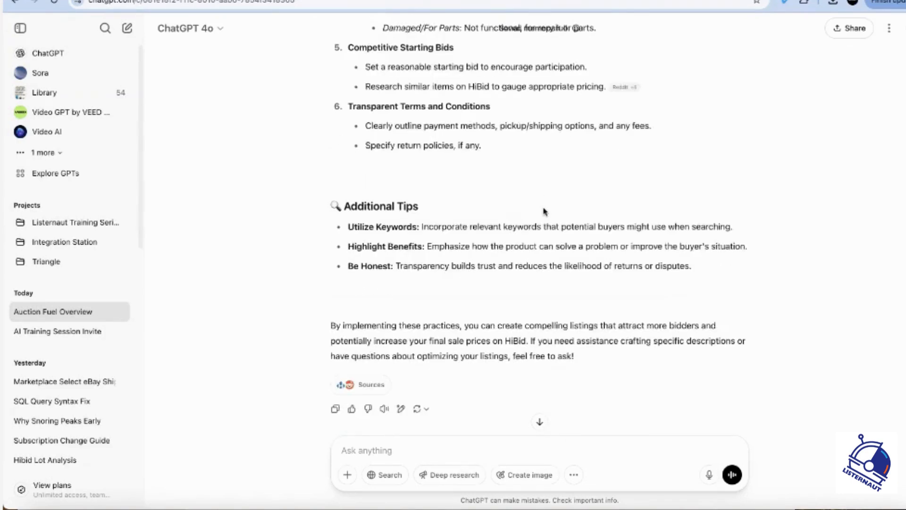
pyautogui.scroll(10, 543, 208)
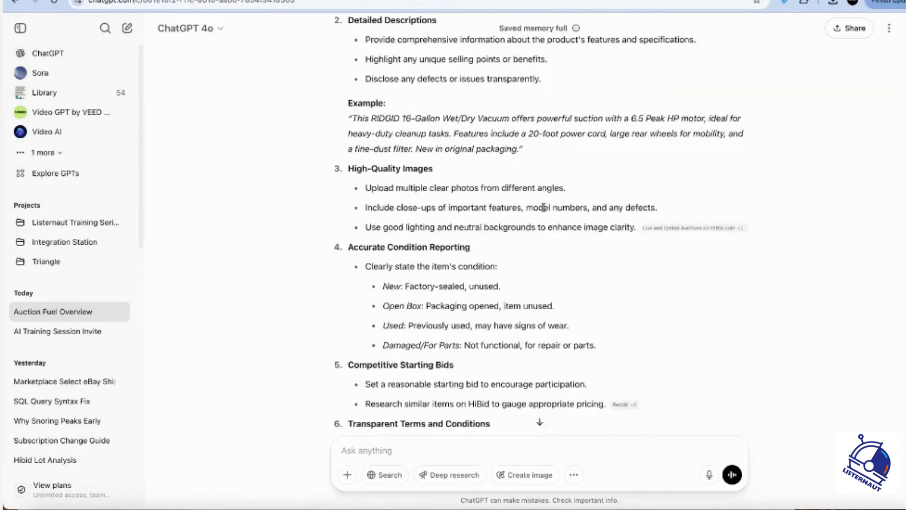
pyautogui.scroll(-10, 545, 210)
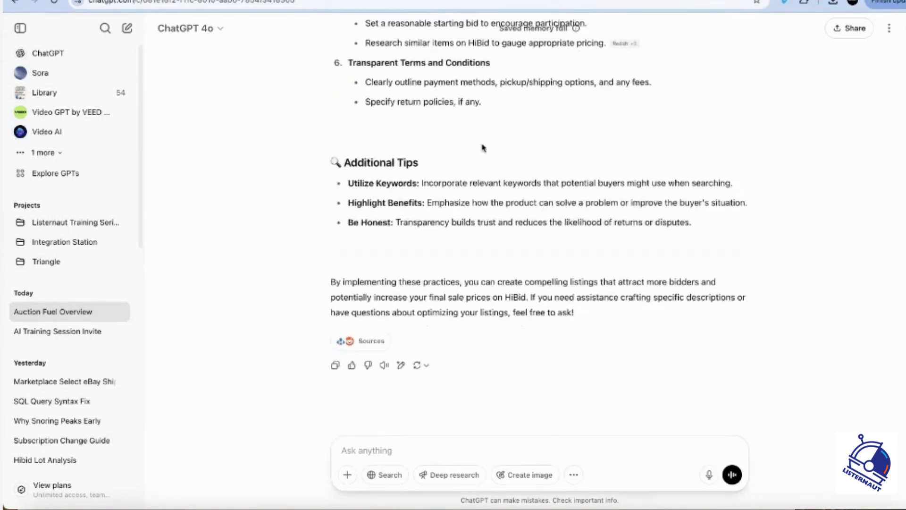
pyautogui.scroll(7, 480, 147)
pyautogui.scroll(2, 480, 146)
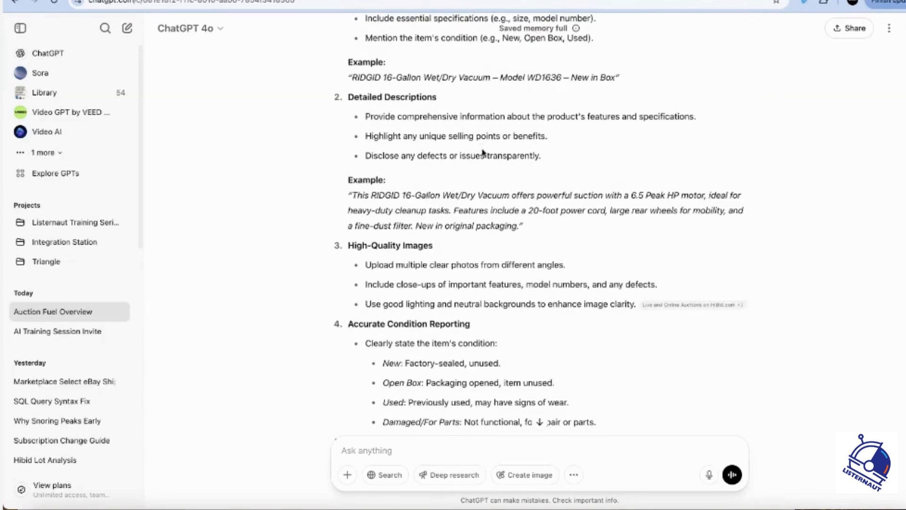
pyautogui.scroll(-9, 482, 152)
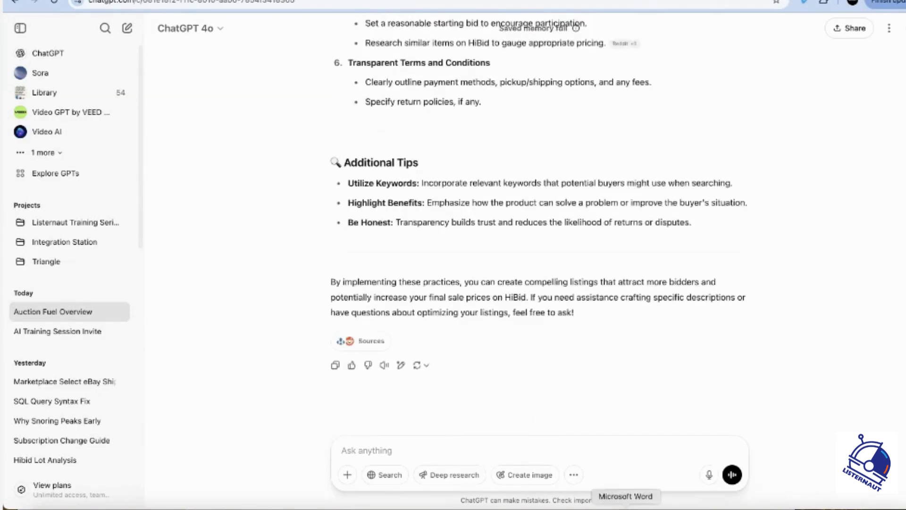
# Step: Copy the Word document's third prompt, about creating an AI prompt to describe product photos using computer vision, into the ChatGPT conversation and send it
pyautogui.click(626, 507)
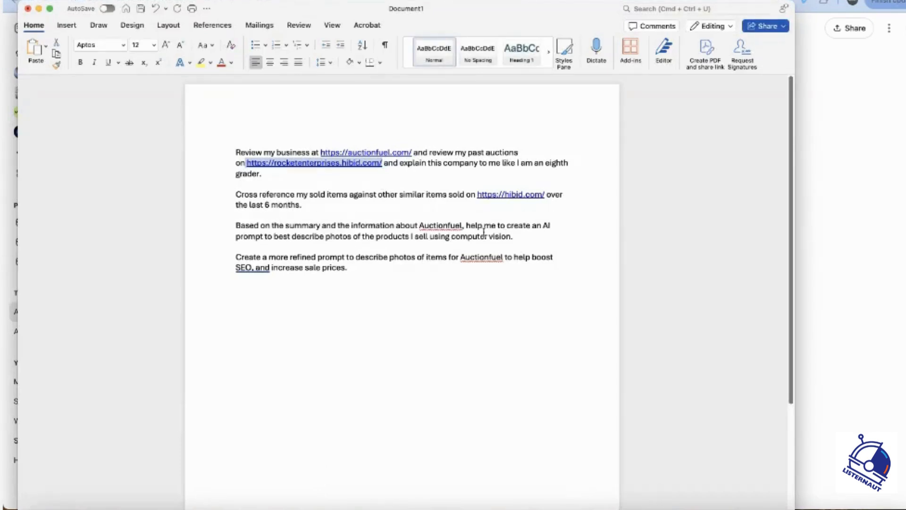
pyautogui.click(524, 236)
pyautogui.click(216, 232)
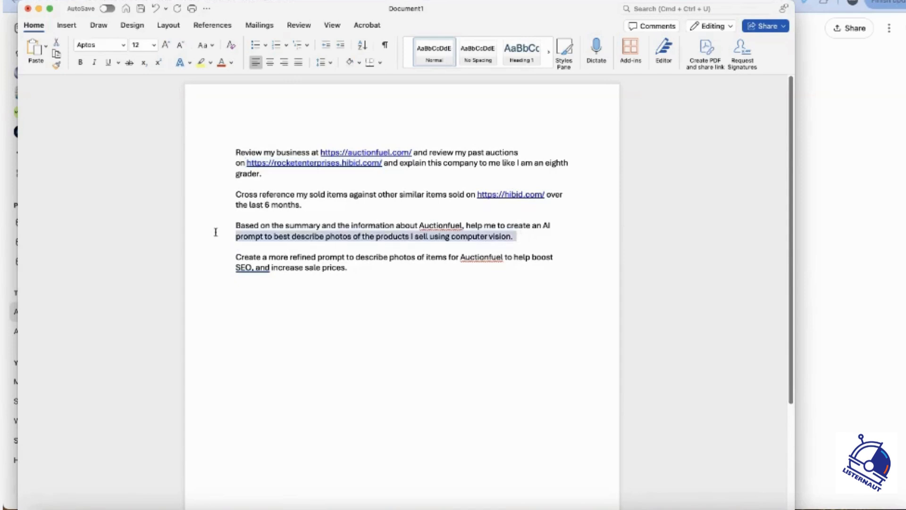
pyautogui.moveTo(215, 232); pyautogui.dragTo(222, 224)
pyautogui.hotkey('ctrl', 'c')
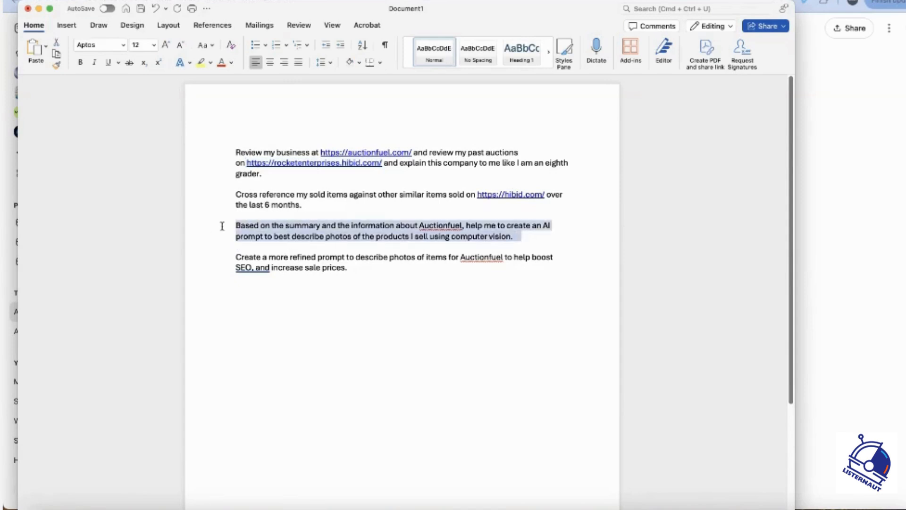
pyautogui.click(900, 253)
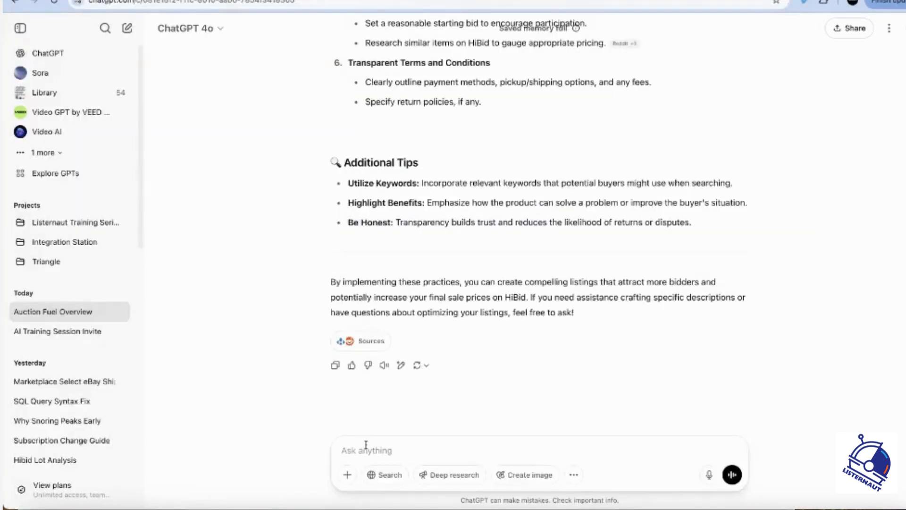
pyautogui.hotkey('ctrl', 'v')
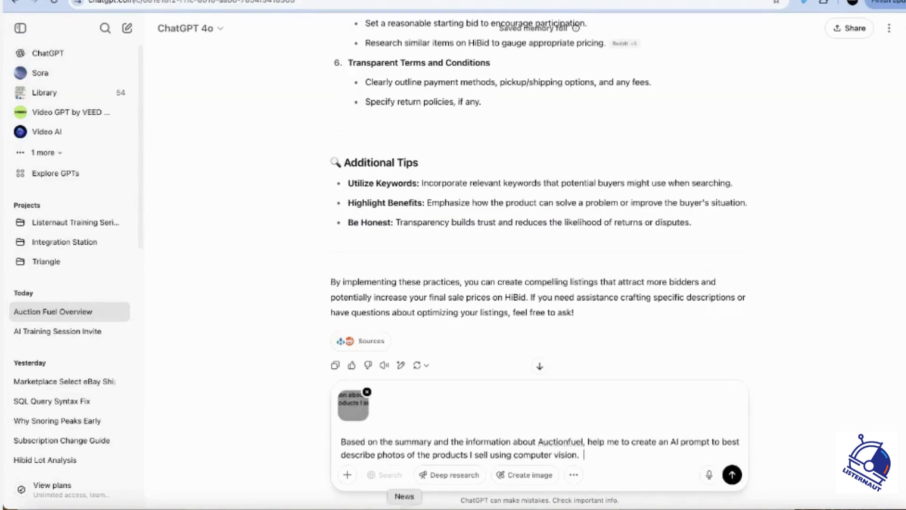
pyautogui.click(738, 475)
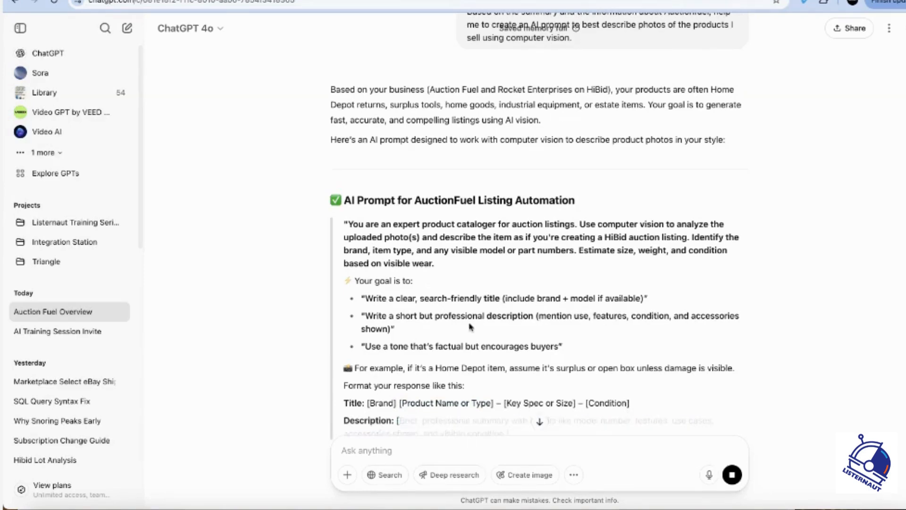
# Step: Review the AI prompt reply, and send ChatGPT the Word document's fourth prompt, about a more refined photo description prompt to boost SEO and sale prices
pyautogui.scroll(-2, 495, 297)
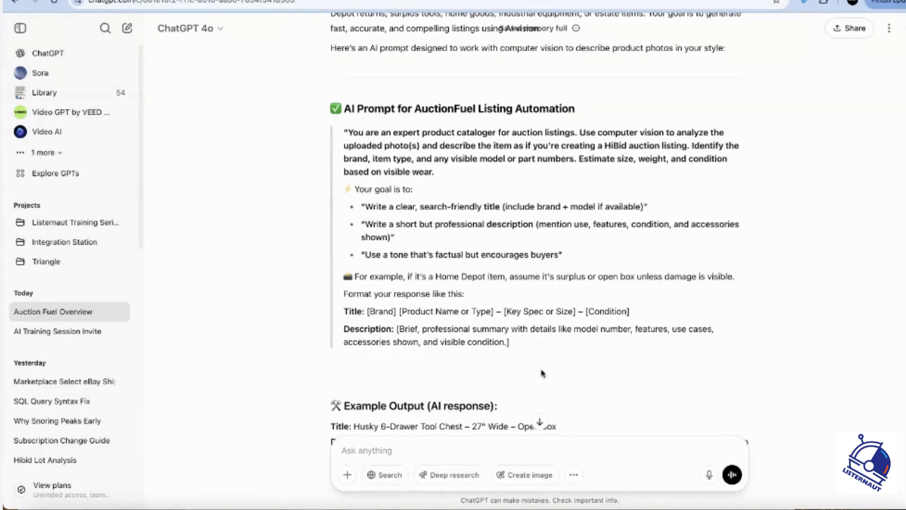
pyautogui.scroll(-4, 540, 370)
pyautogui.scroll(-1, 540, 370)
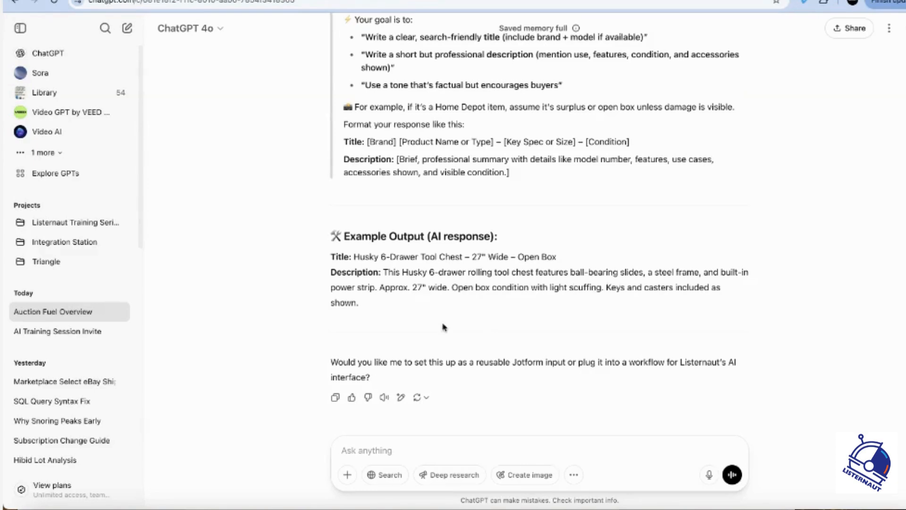
pyautogui.scroll(-1, 430, 330)
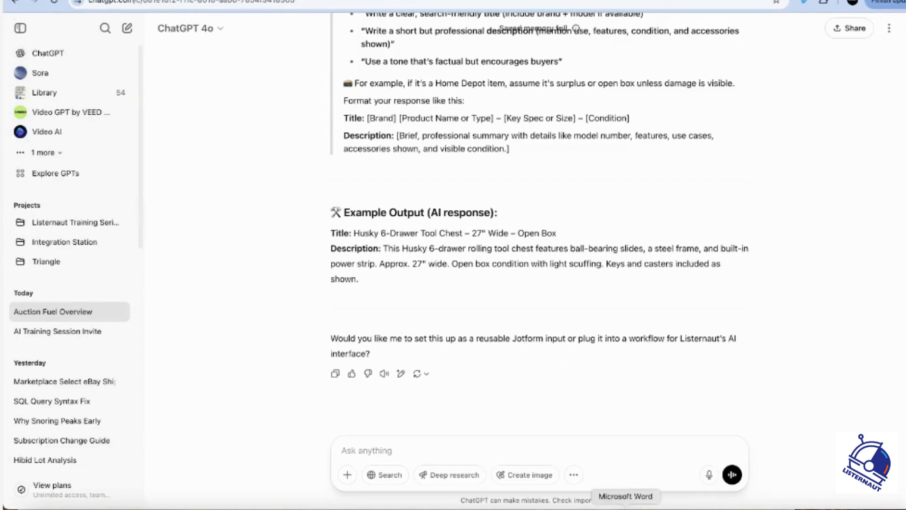
pyautogui.click(625, 506)
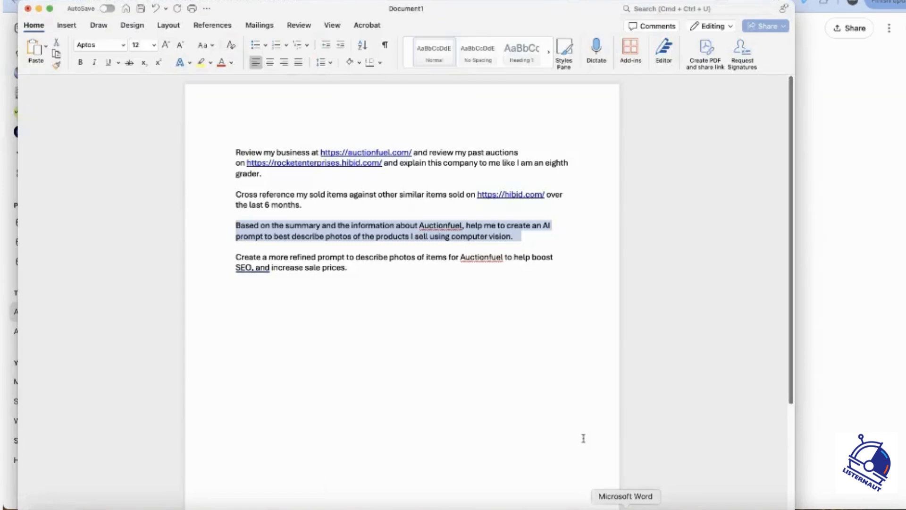
pyautogui.click(374, 270)
pyautogui.moveTo(374, 270); pyautogui.dragTo(236, 255)
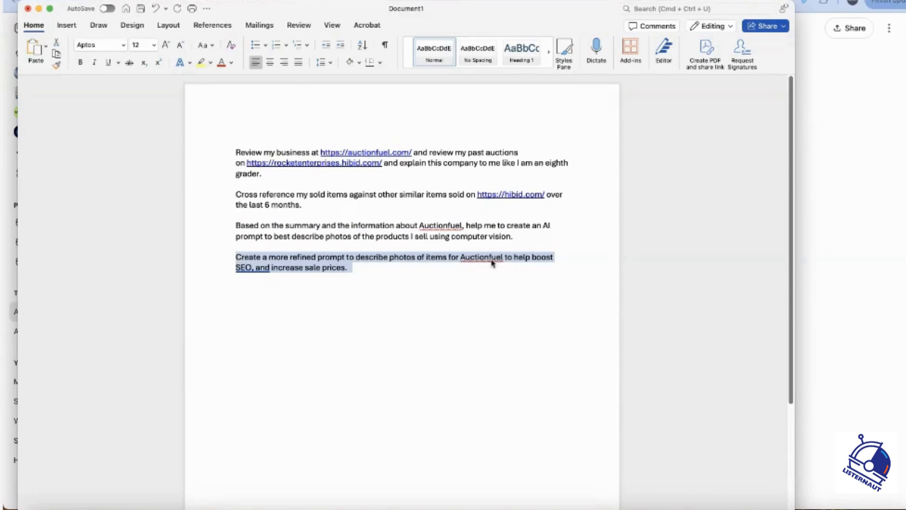
pyautogui.click(848, 240)
pyautogui.click(384, 450)
pyautogui.hotkey('ctrl', 'v')
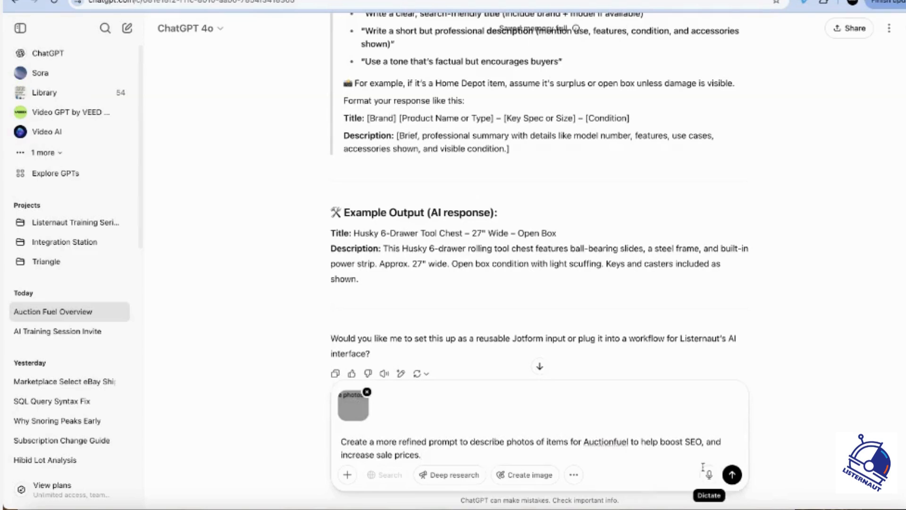
pyautogui.click(732, 474)
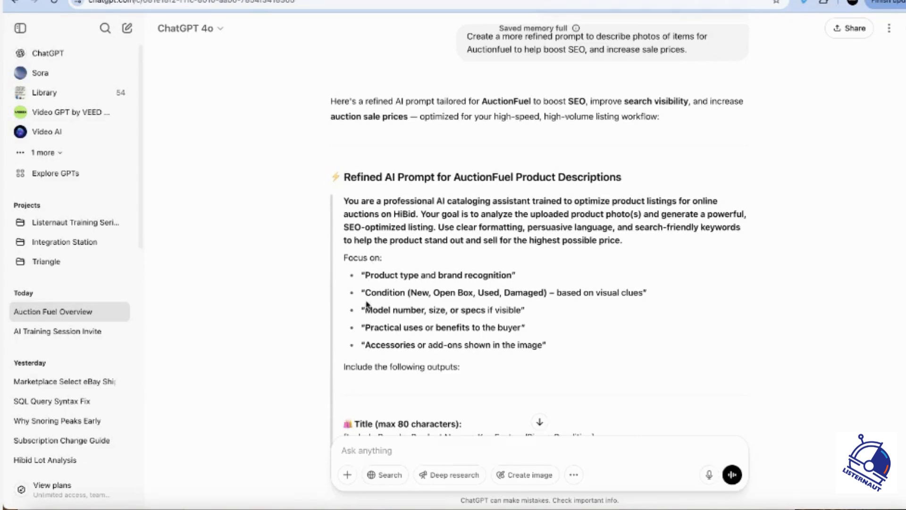
# Step: Attach the screenshot photo of the red-carded Flintstones night light from the DEMO IMG folder to a new ChatGPT message
pyautogui.scroll(-4, 443, 295)
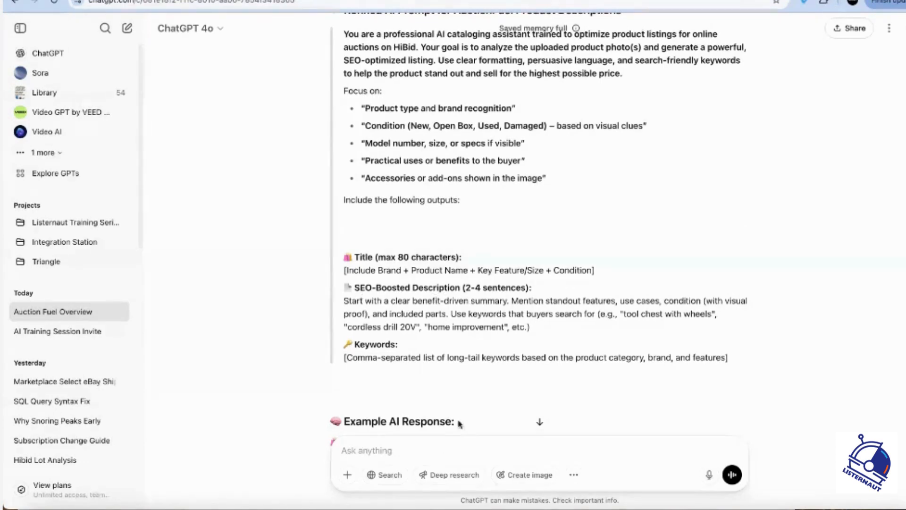
pyautogui.click(573, 474)
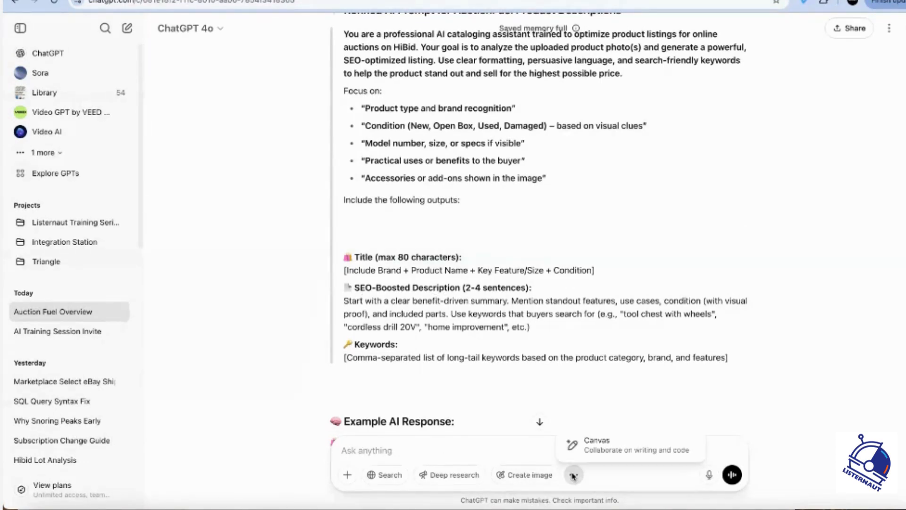
pyautogui.click(348, 478)
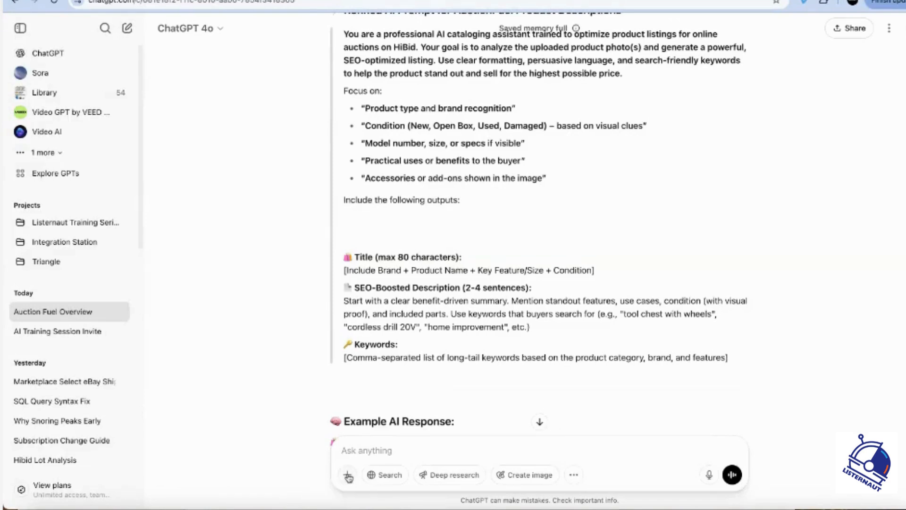
pyautogui.click(348, 475)
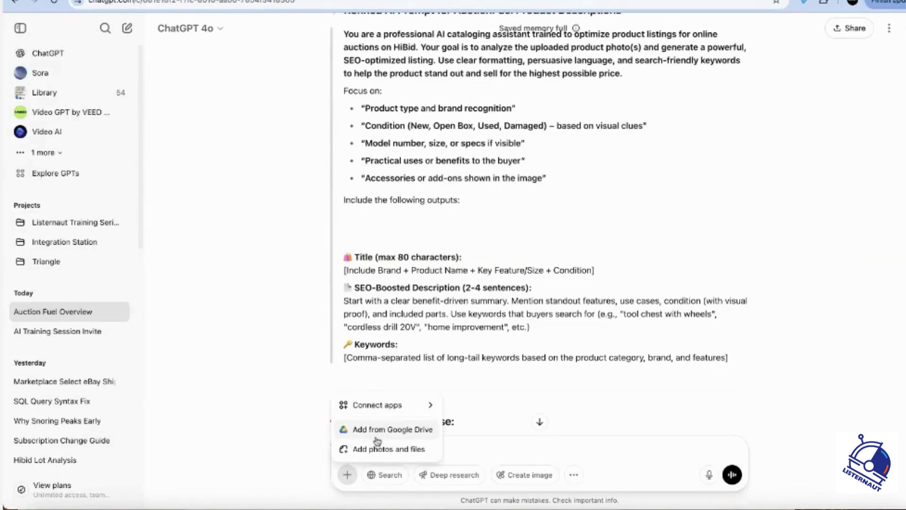
pyautogui.moveTo(386, 409)
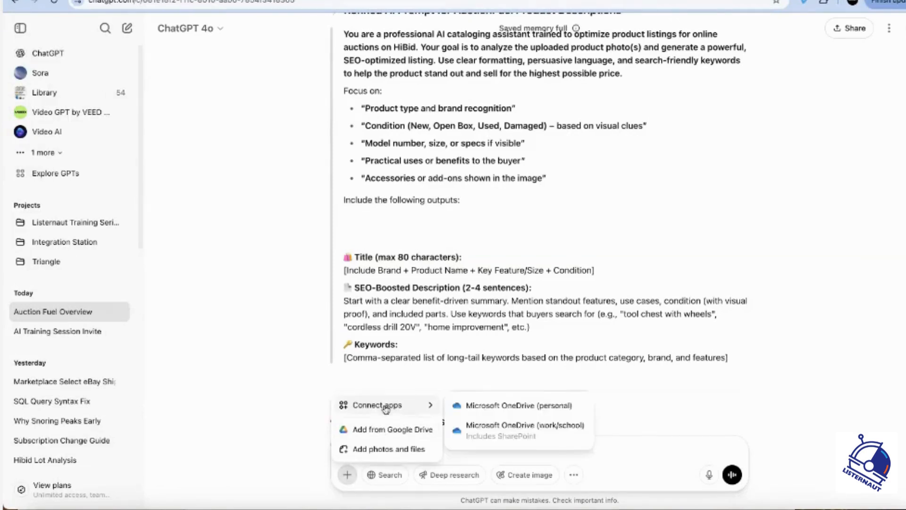
pyautogui.click(380, 453)
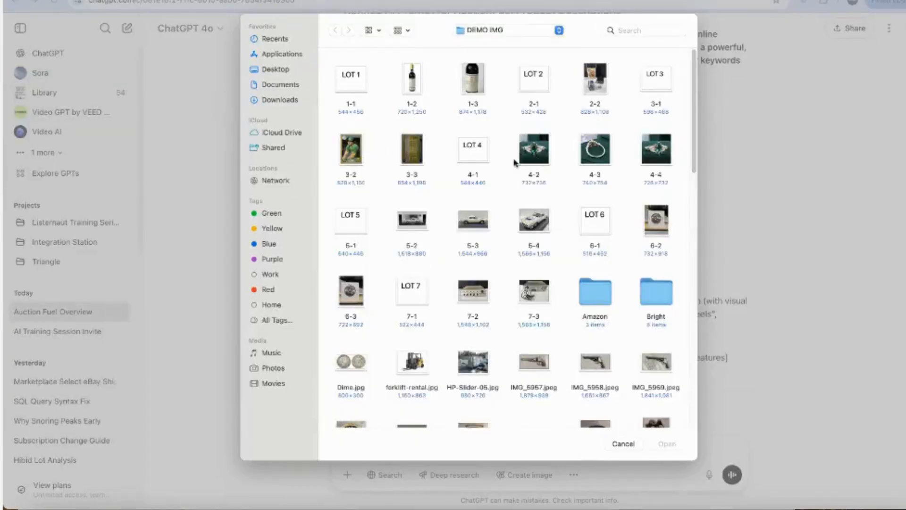
pyautogui.scroll(-4, 523, 169)
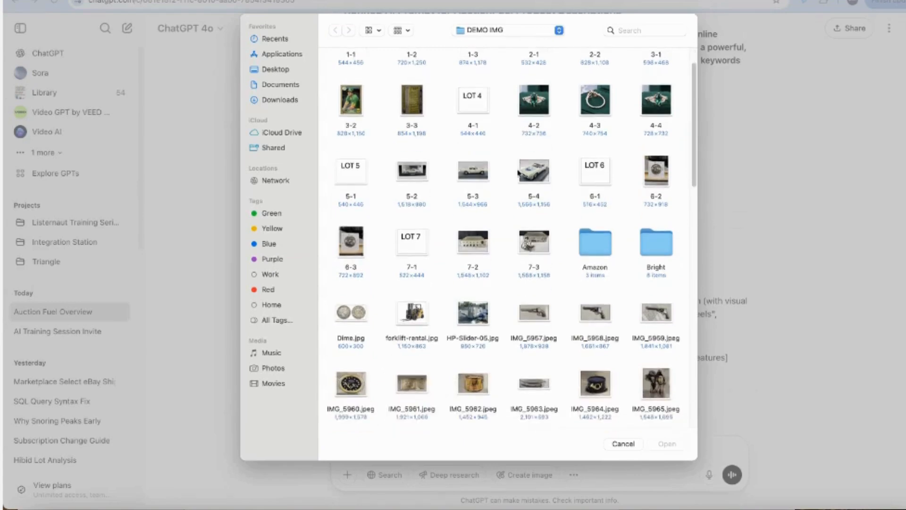
pyautogui.scroll(-10, 506, 208)
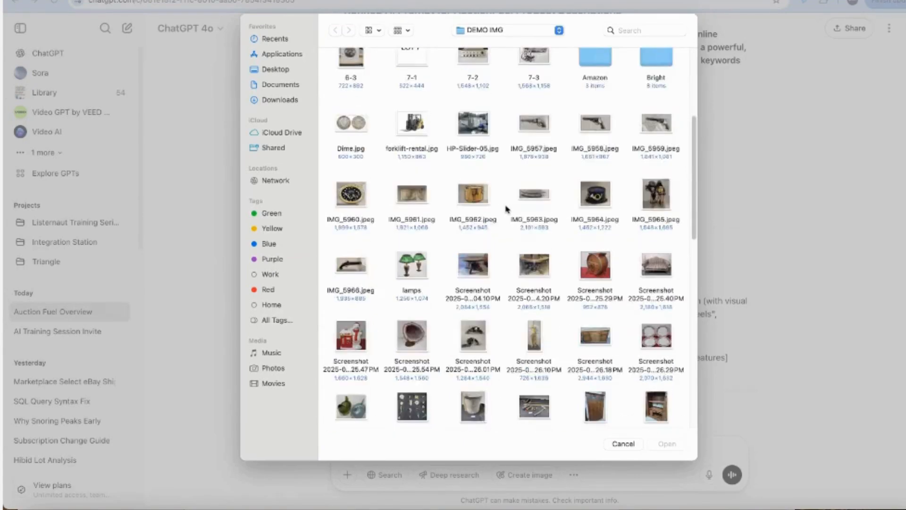
pyautogui.scroll(-5, 506, 208)
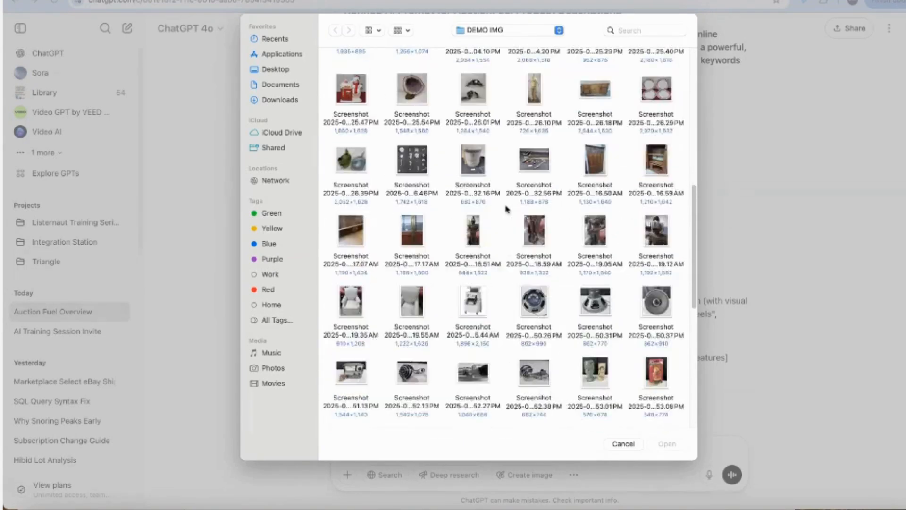
pyautogui.scroll(-4, 506, 207)
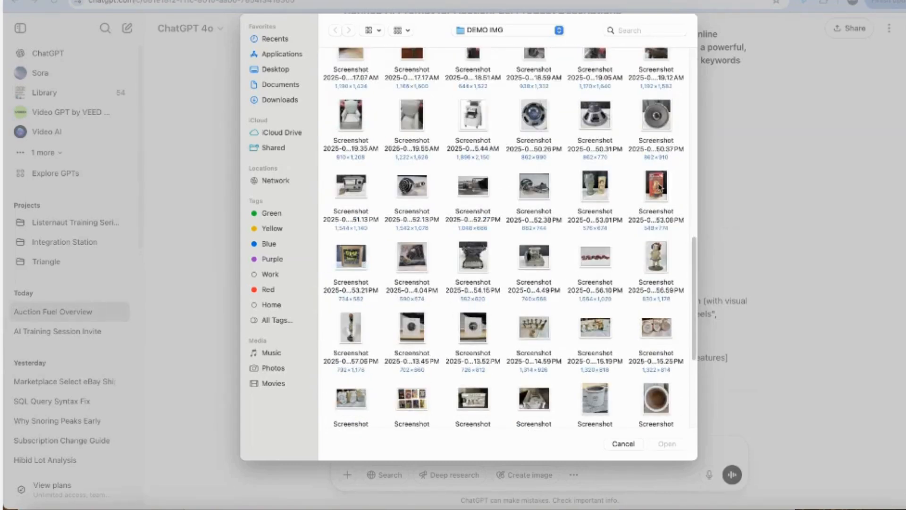
pyautogui.click(659, 189)
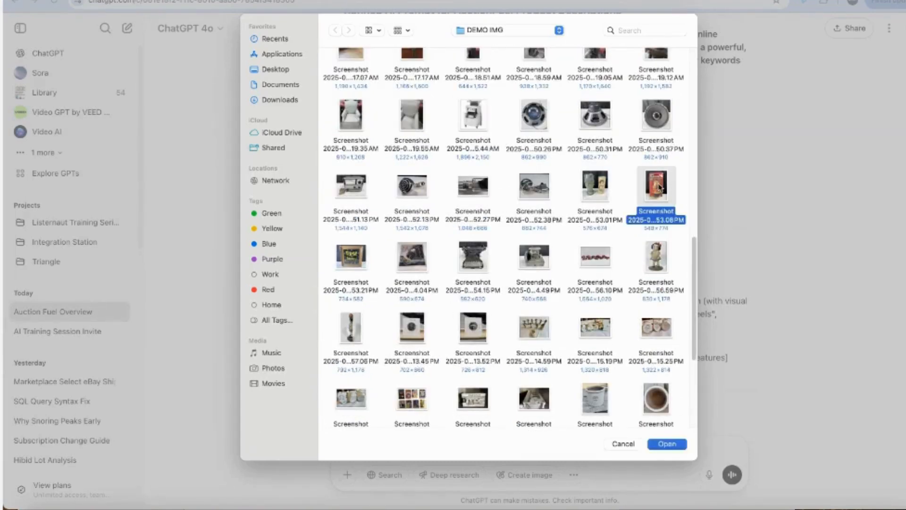
pyautogui.doubleClick(660, 189)
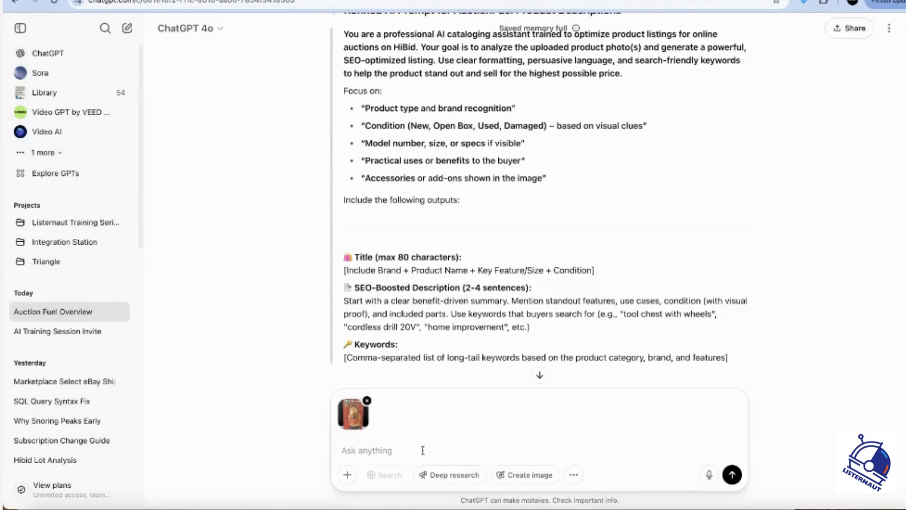
# Step: Send the message "Using the prompt above describe this photo" with the attached image, and read the generated title, description and keywords
pyautogui.write('Using the prompt above de')
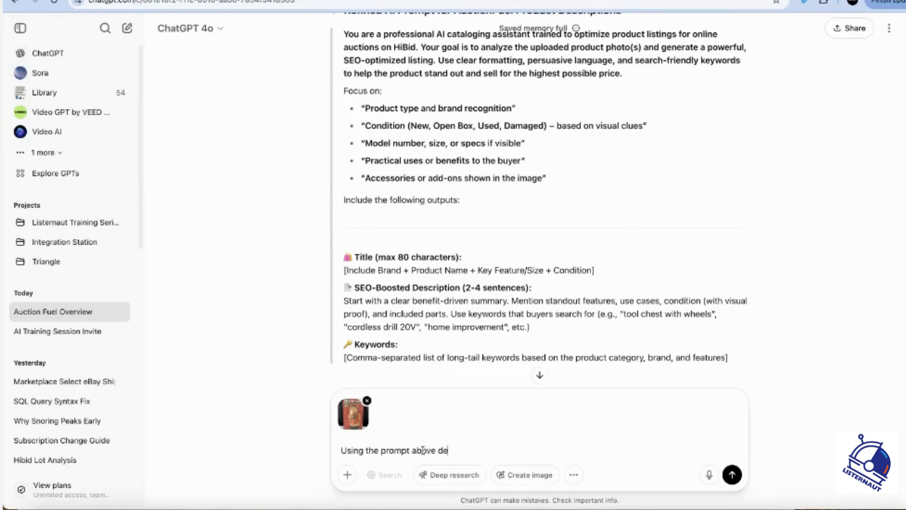
pyautogui.write('scribe this photo')
pyautogui.press('Return')
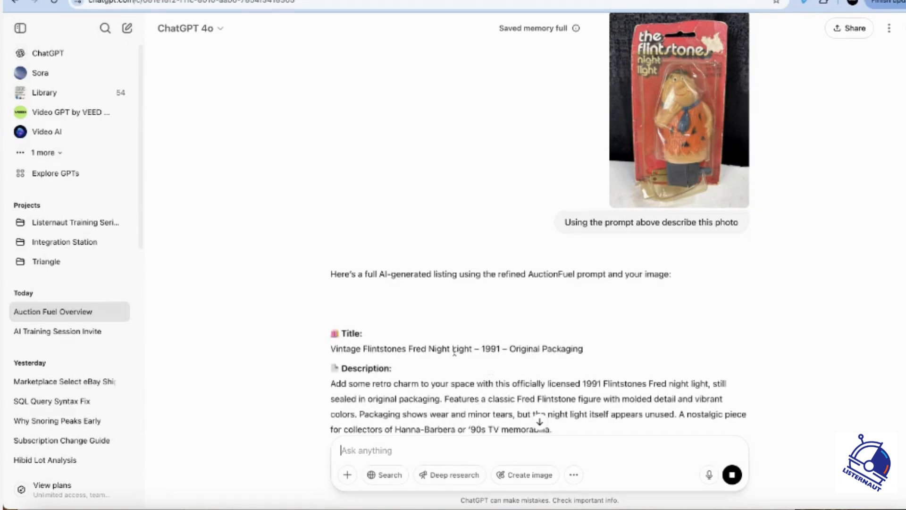
pyautogui.scroll(-4, 454, 353)
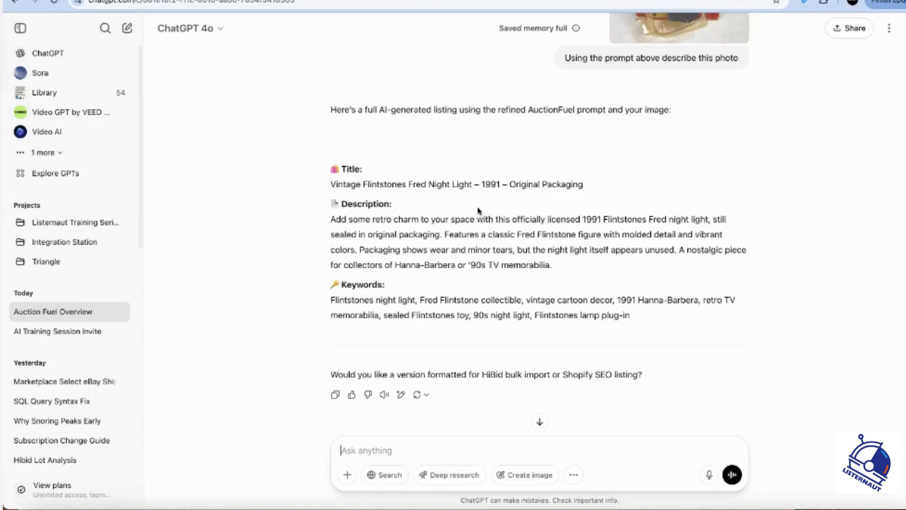
# Step: Copy the refined AuctionFuel prompt, from "You are a professional AI cataloging assistant" through its Keywords section, into the Word document below the fourth prompt
pyautogui.scroll(10, 512, 104)
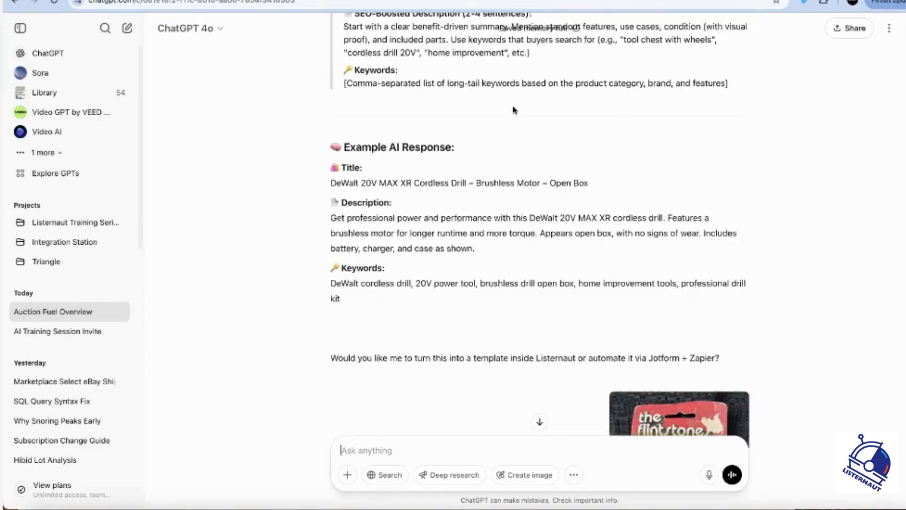
pyautogui.scroll(3, 513, 111)
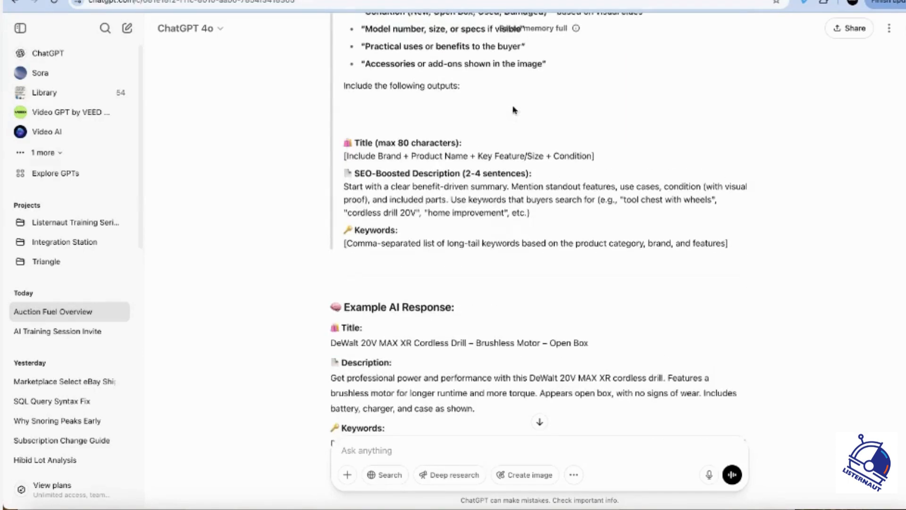
pyautogui.scroll(-5, 434, 183)
pyautogui.scroll(5, 420, 217)
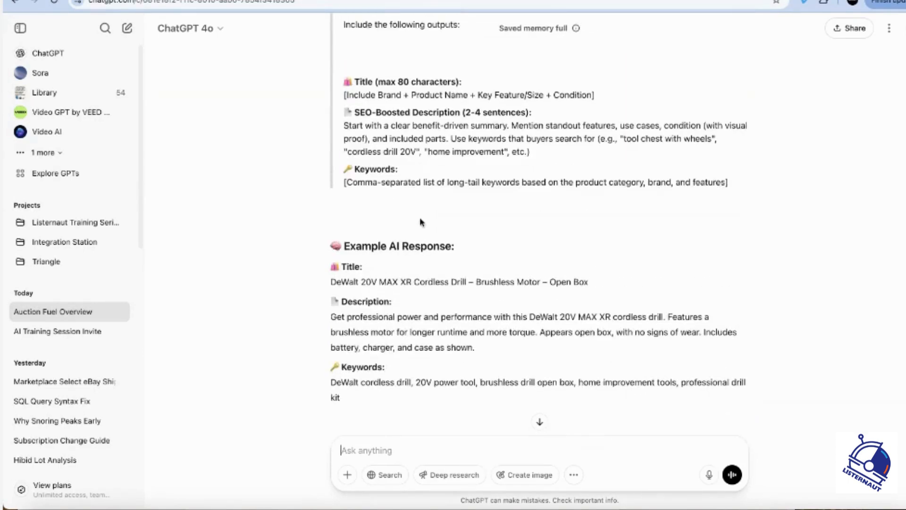
pyautogui.scroll(3, 421, 217)
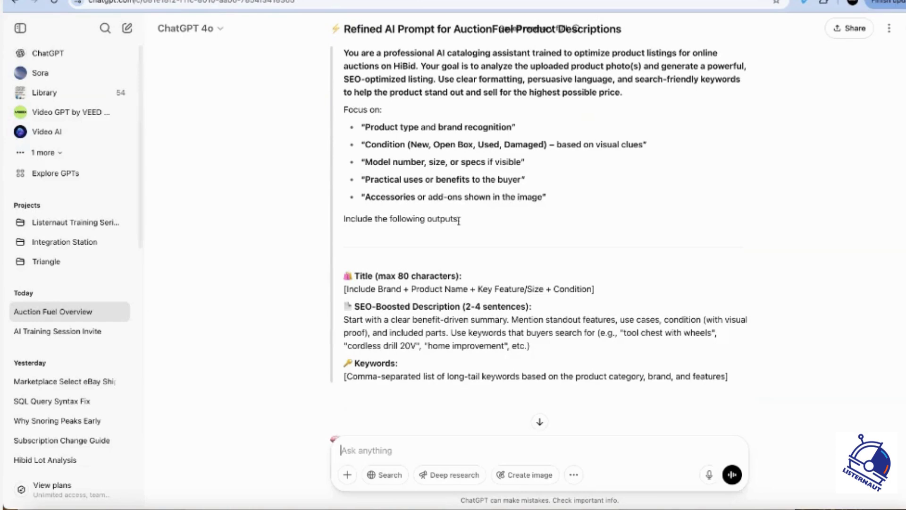
pyautogui.moveTo(542, 197); pyautogui.dragTo(314, 204)
pyautogui.scroll(-7, 470, 124)
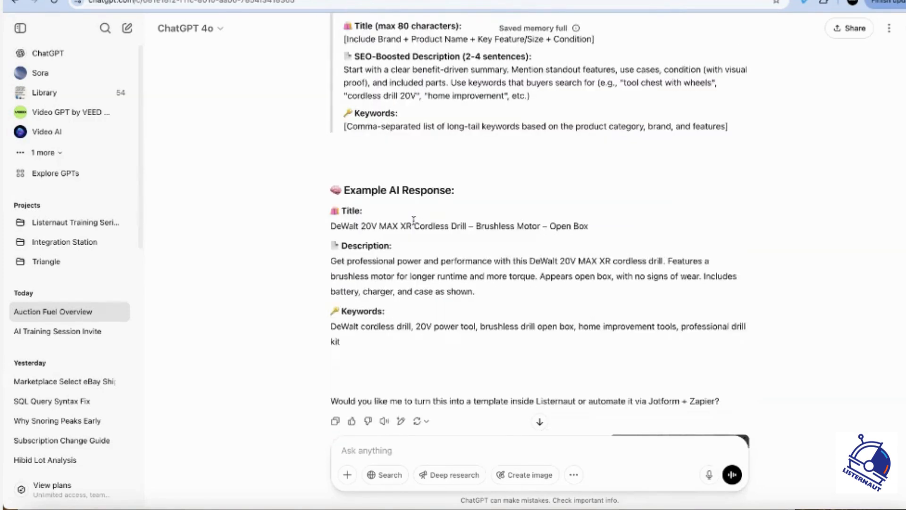
pyautogui.moveTo(729, 126); pyautogui.dragTo(344, 315)
pyautogui.scroll(-4, 360, 65)
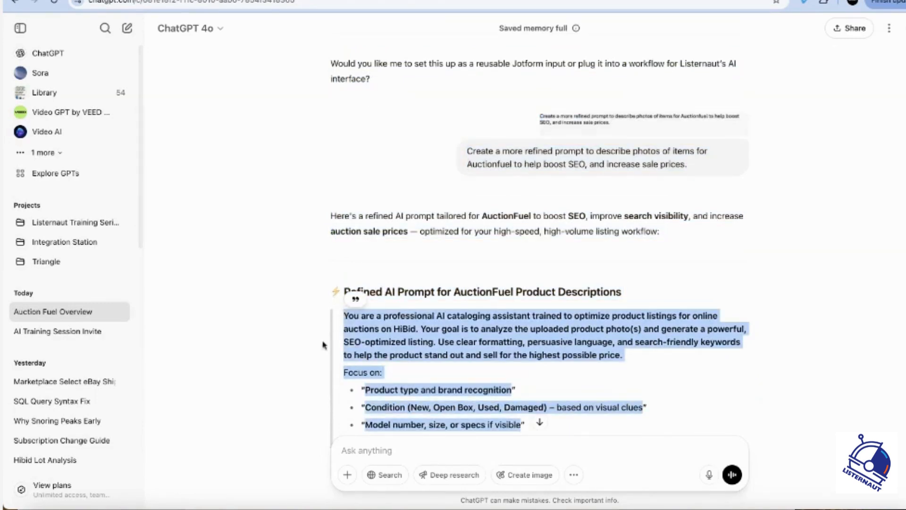
pyautogui.click(625, 508)
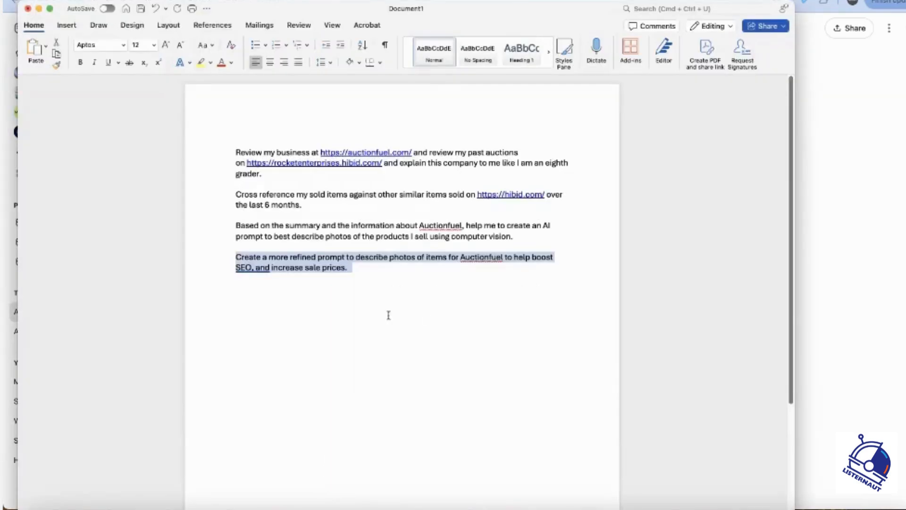
pyautogui.click(393, 309)
pyautogui.write('You are a professional AI cataloging assistant trained to optimize product listings for online auctions on HiBid. Your goal is to analyze the uploaded product photo(s) and generate a powerful, SEO-optimized listing. Use clear formatting, persuasive language, and search-friendly keywords to help the product stand out and sell for the highest possible price. Focus on: Product type and brand recognition Condition (New, Open Box, Used, Damaged) – based on visual clues Model number, size, or specs if visible Practical uses or benefits to the buyer Accessories or add-ons shown in the image Include the following outputs: 📌 Title (max 80 characters): [Include Brand + Product Name + Key Feature/Size + Condition] 📄 SEO-Boosted Description (2-4 sentences): Start with a clear benefit-driven summary. Mention standout features, use cases, condition (with visual proof), and included parts. Use keywords that buyers search for (e.g., "tool chest with wheels", "cordless drill 20V", "home improvement", etc.) 🔑 Keywords: [Comma-separated list of long-tail keywords based on the product category, brand, and features]')
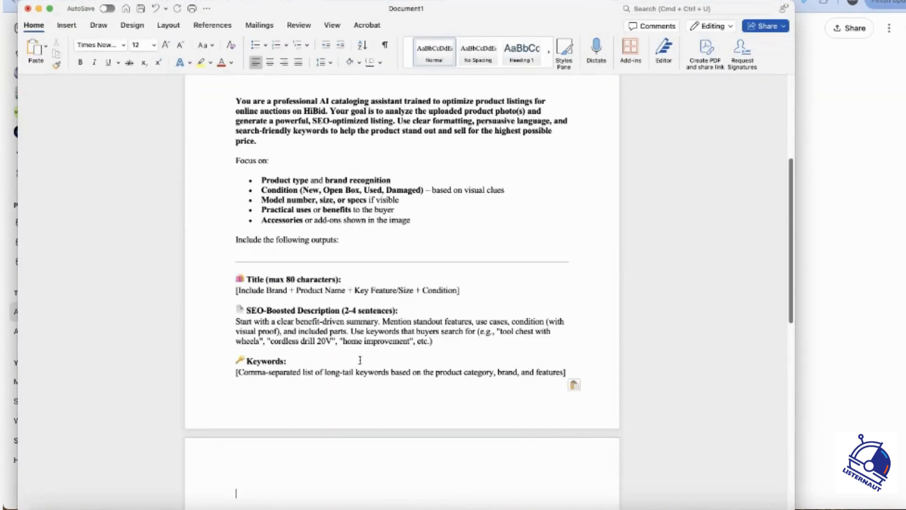
# Step: Look over the prompt pasted in the Word document and highlight it in full, from its opening paragraph through the Keywords section
pyautogui.scroll(1, 363, 212)
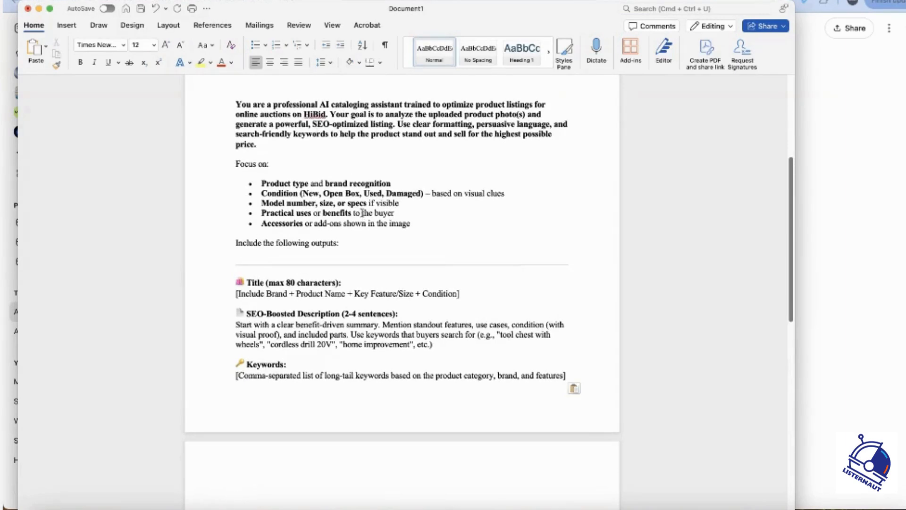
pyautogui.scroll(1, 362, 213)
pyautogui.scroll(-2, 402, 272)
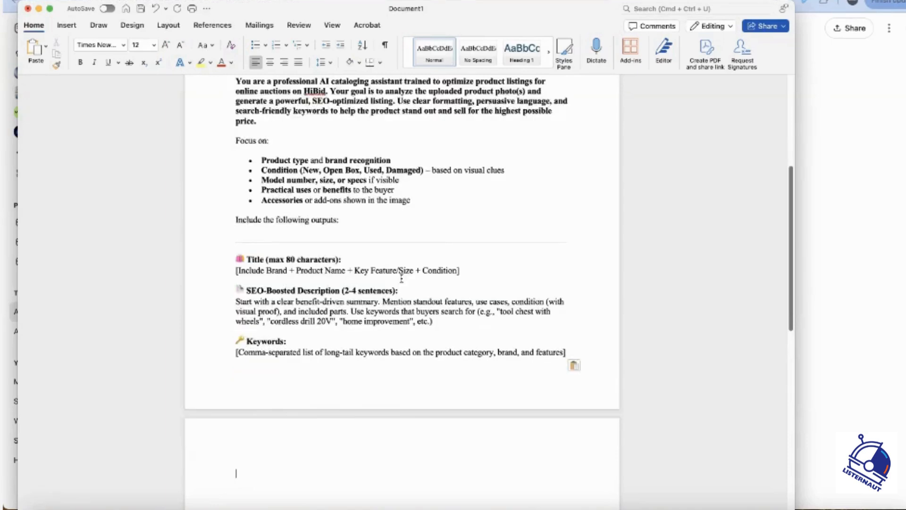
pyautogui.scroll(5, 402, 271)
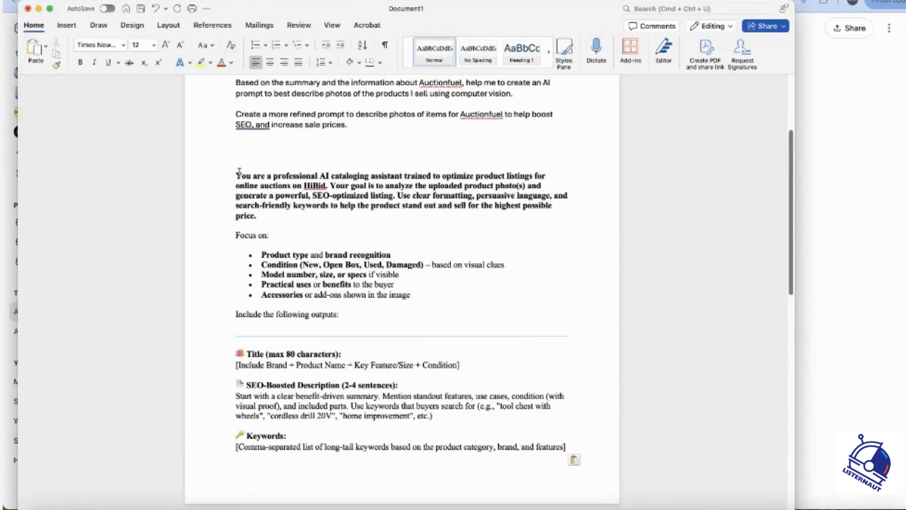
pyautogui.moveTo(238, 169); pyautogui.dragTo(581, 447)
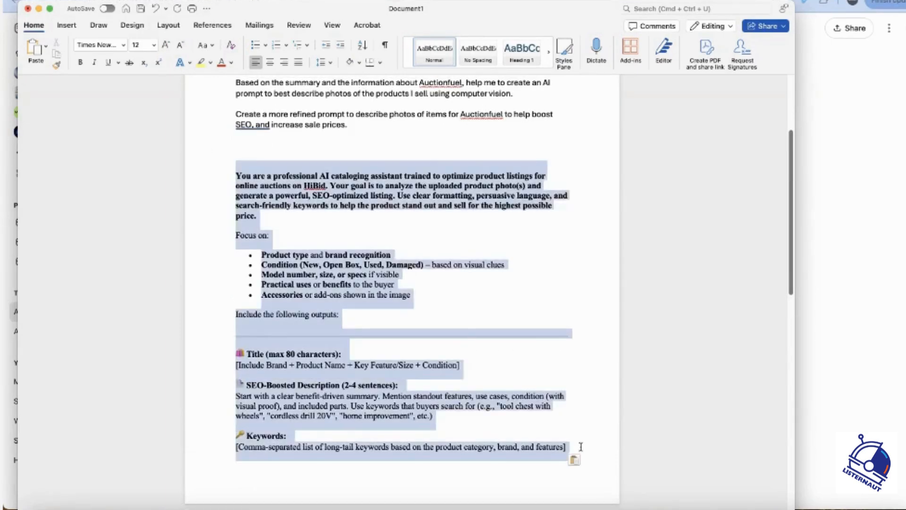
# Step: Return to the ChatGPT conversation and attach photos 7-2 and 7-3 from the DEMO IMG folder to a new message
pyautogui.click(870, 245)
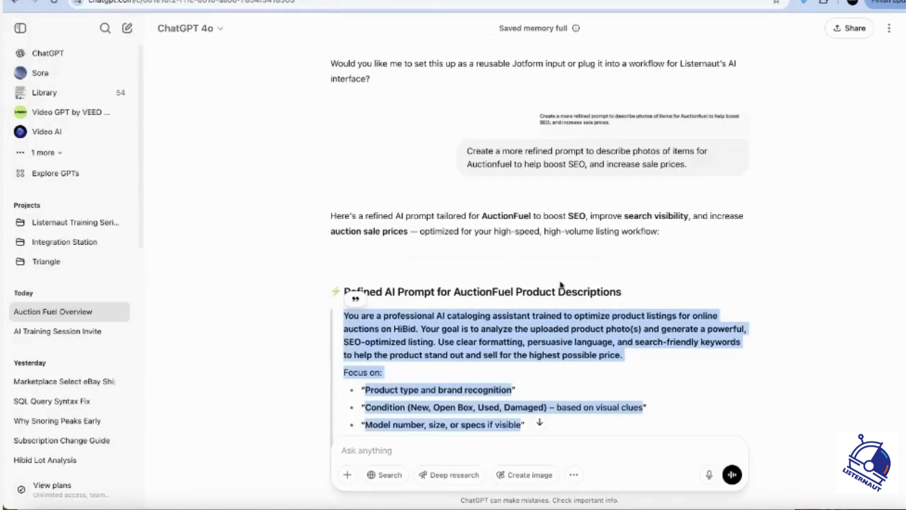
pyautogui.scroll(-1, 560, 285)
pyautogui.scroll(-15, 542, 291)
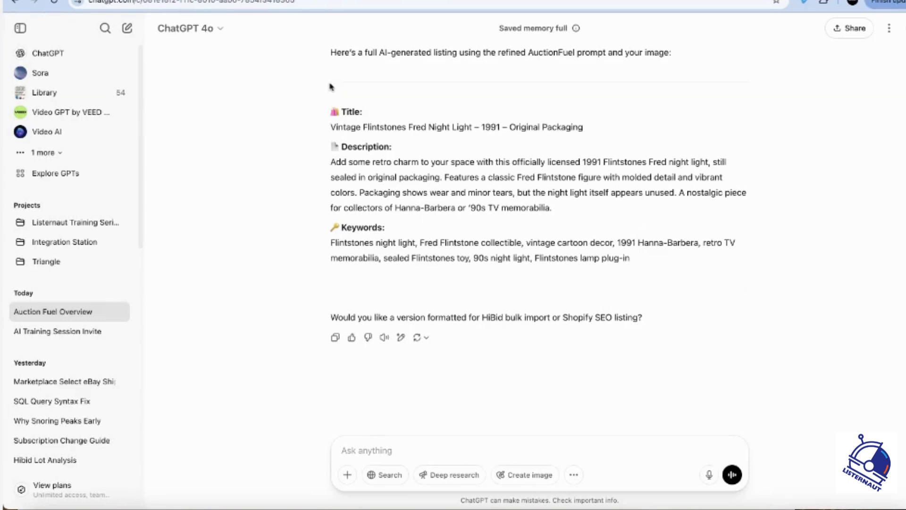
pyautogui.click(347, 475)
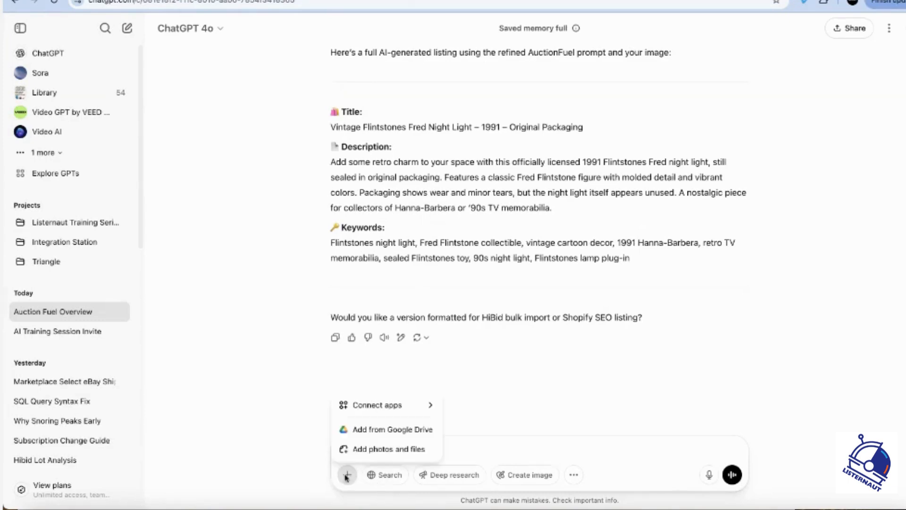
pyautogui.click(372, 453)
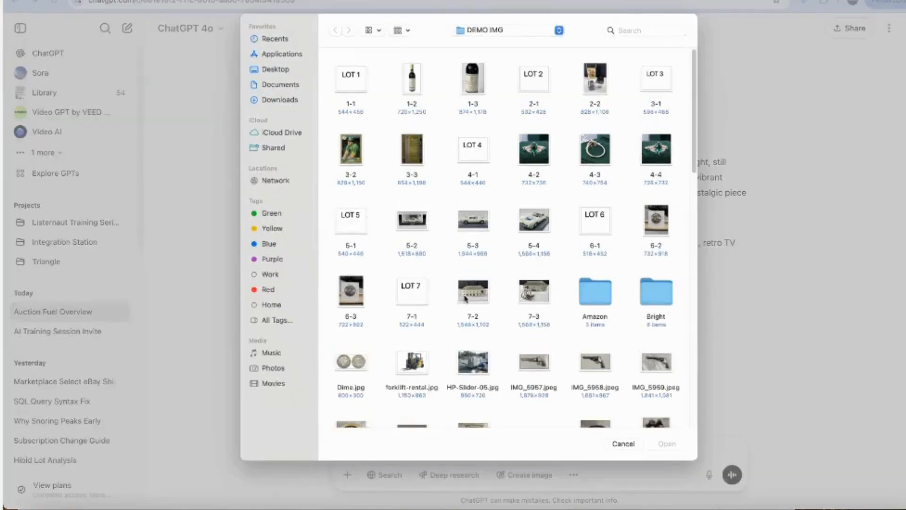
pyautogui.click(471, 295)
pyautogui.keyDown('super'); pyautogui.click(532, 295); pyautogui.keyUp('super')
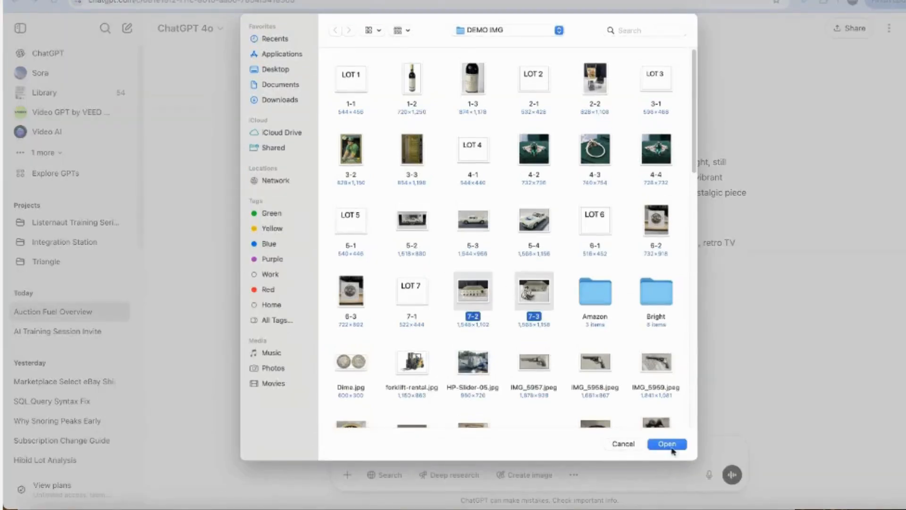
pyautogui.click(671, 443)
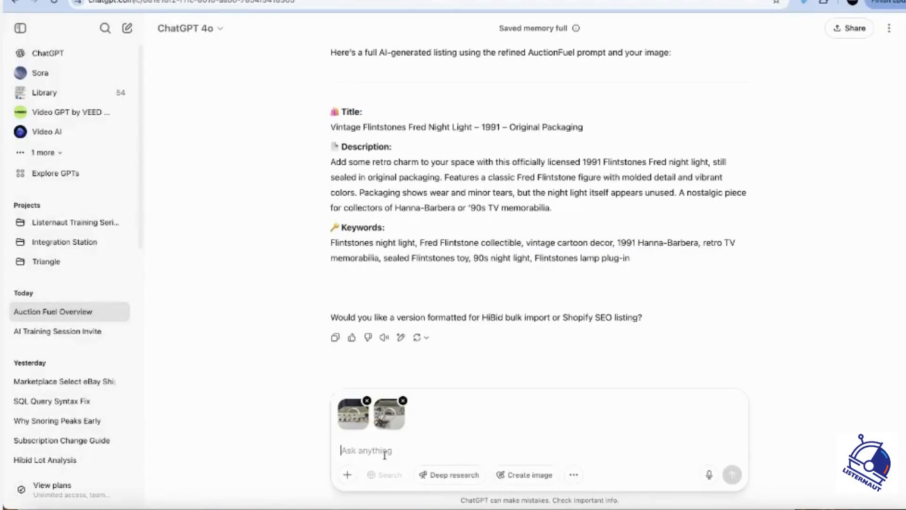
# Step: Send the message "Describe these photos with the same prompt" with the attached photos, and review the generated listing and the earlier refined prompt
pyautogui.write('Describe ')
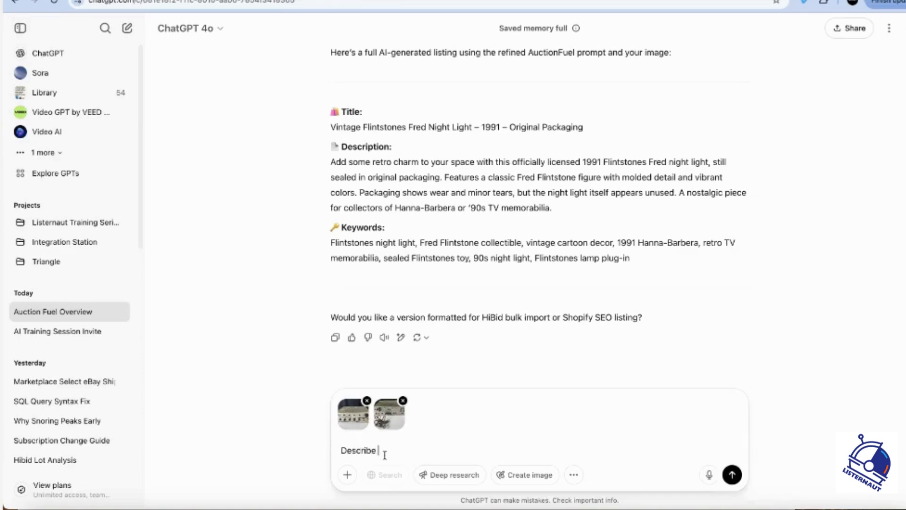
pyautogui.write('these photos with the sa')
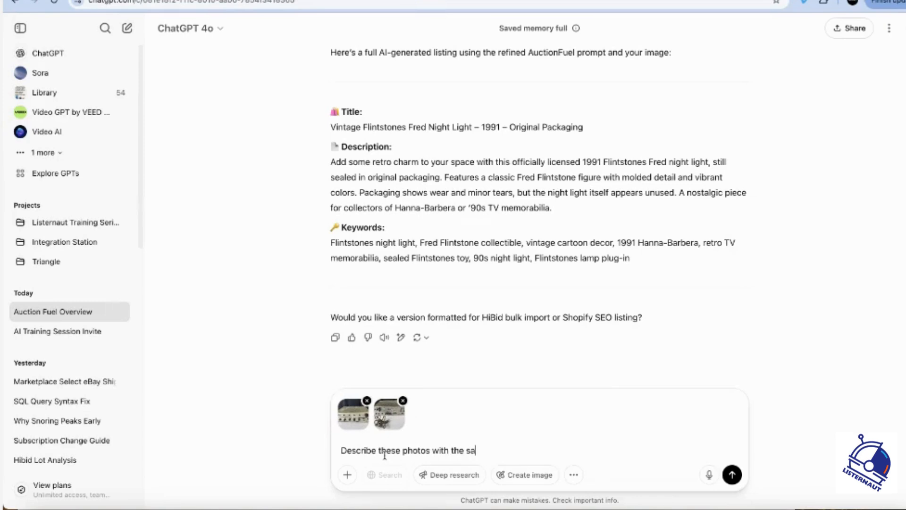
pyautogui.write('me prompt')
pyautogui.press('Return')
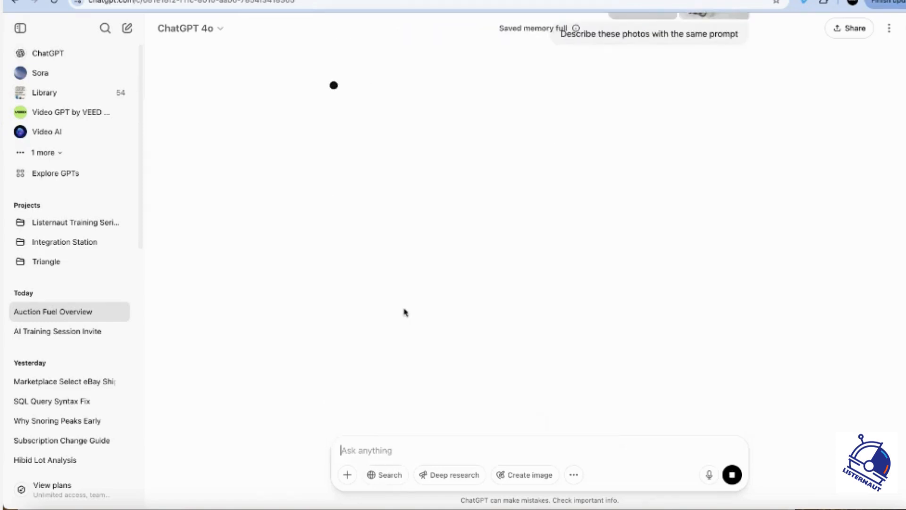
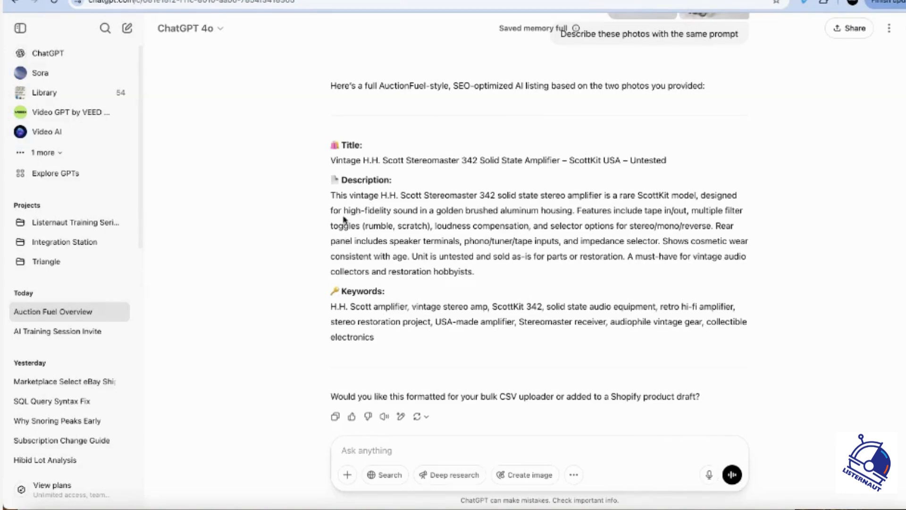
pyautogui.scroll(1, 378, 211)
pyautogui.scroll(10, 405, 211)
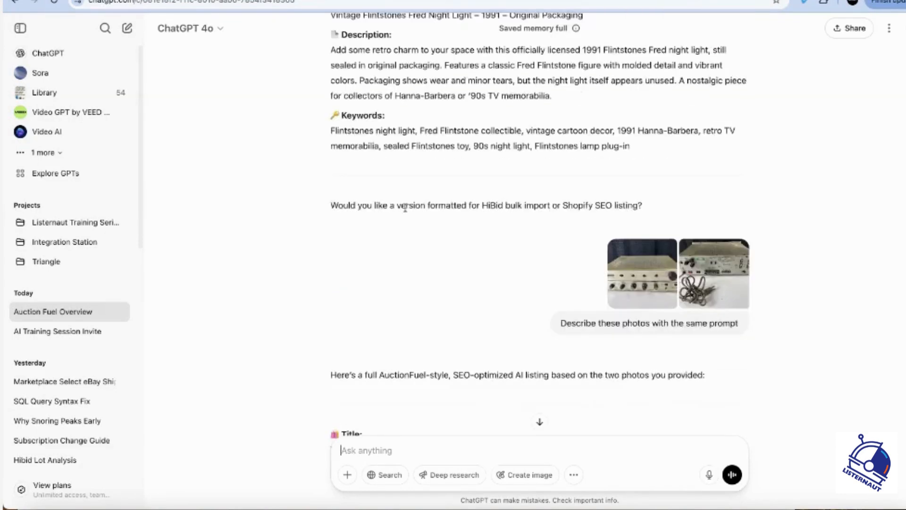
pyautogui.scroll(12, 412, 209)
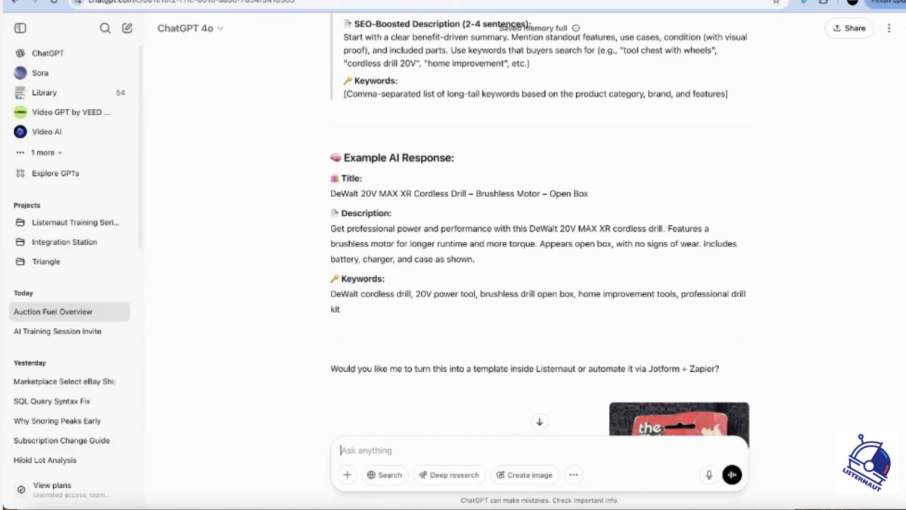
# Step: Open explorer.listernaut.com in a new browser tab and start a new description tone named TRAINING
pyautogui.hotkey('ctrl', 't')
pyautogui.write('explorer.listernaut.com')
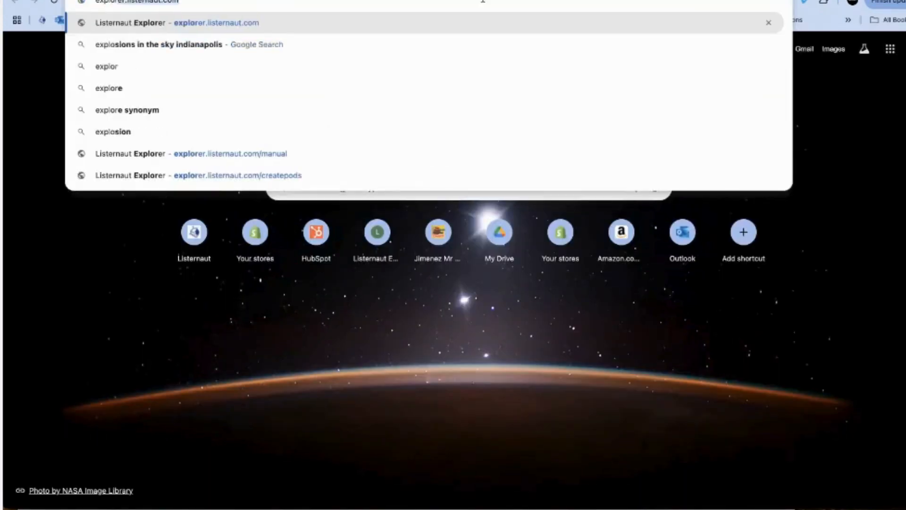
pyautogui.press('Return')
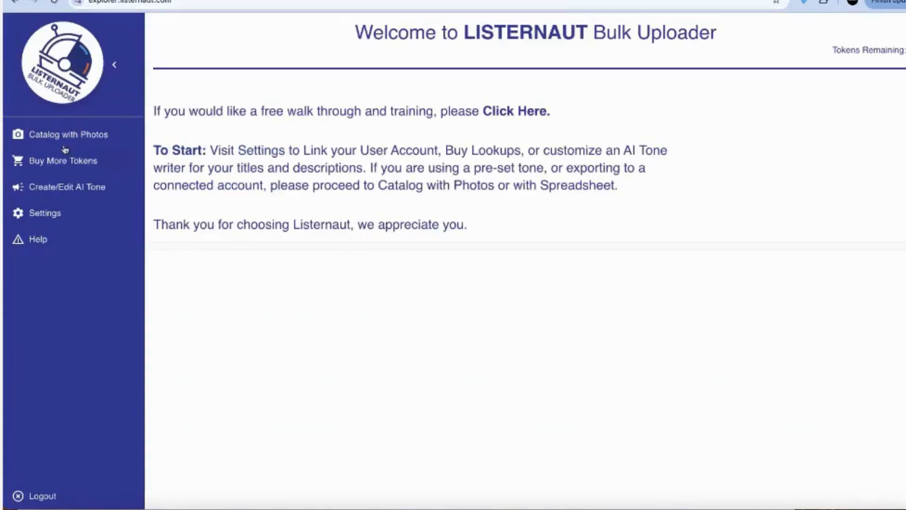
pyautogui.click(58, 292)
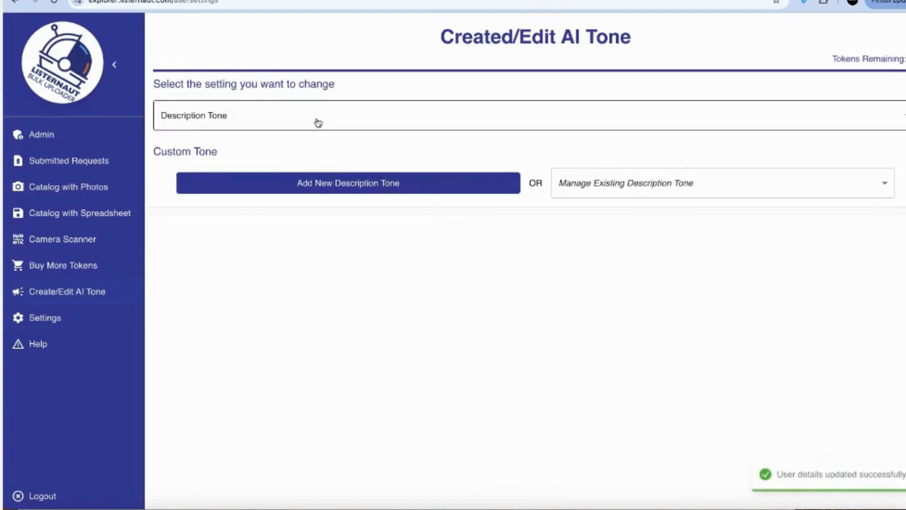
pyautogui.click(357, 189)
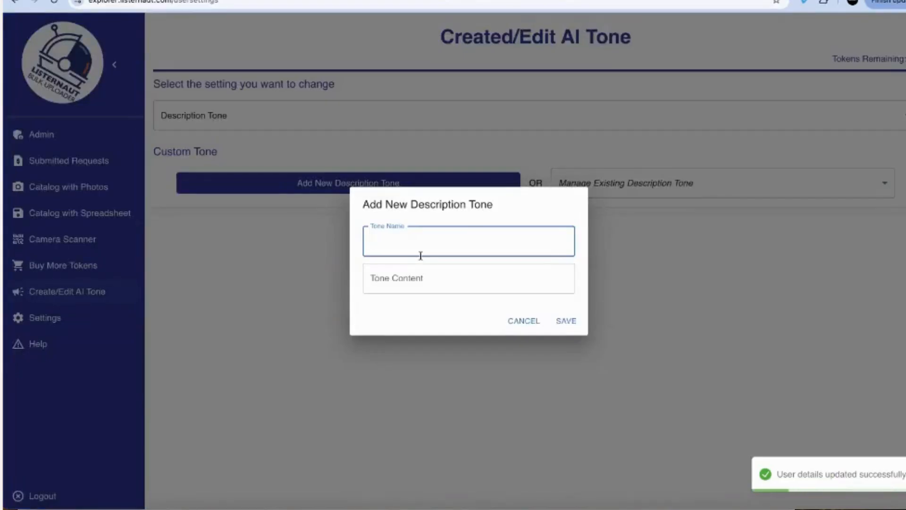
pyautogui.write('TRAINING')
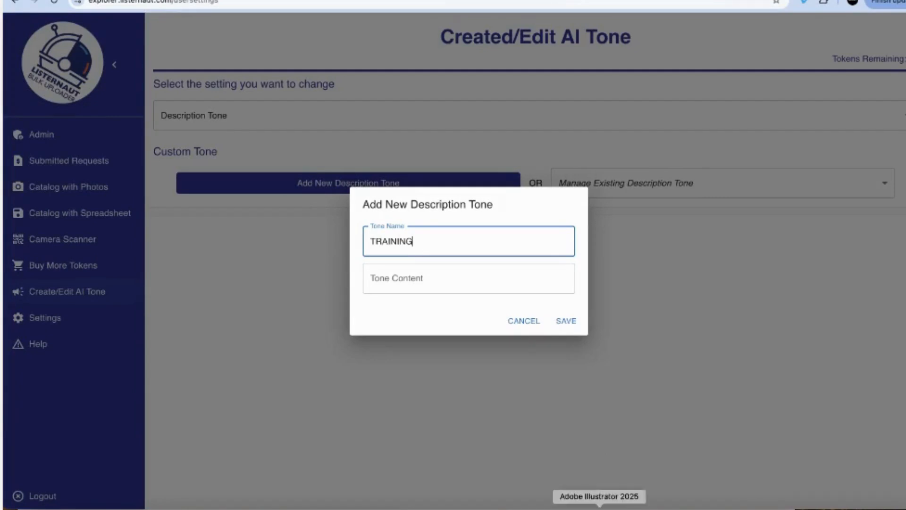
# Step: Copy the highlighted prompt from the Word document into the TRAINING tone's content and save the tone
pyautogui.click(623, 504)
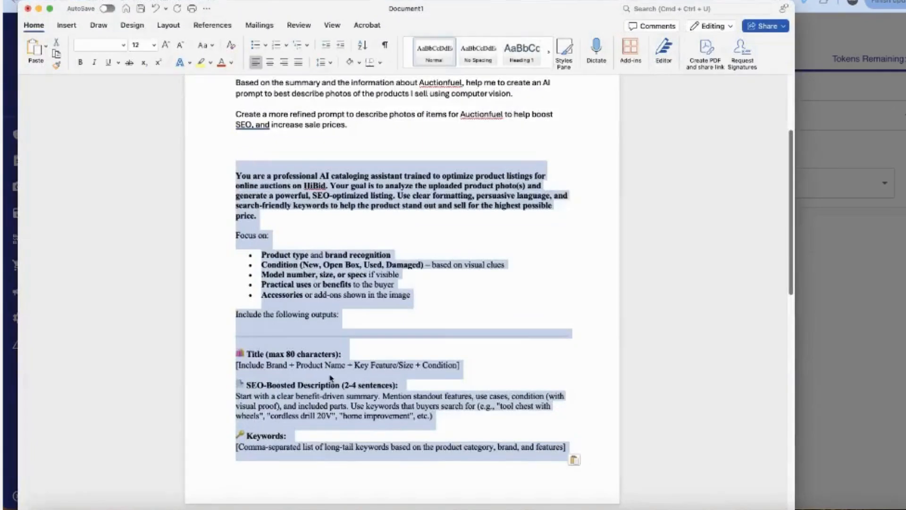
pyautogui.press('super+c')
pyautogui.click(845, 255)
pyautogui.click(381, 279)
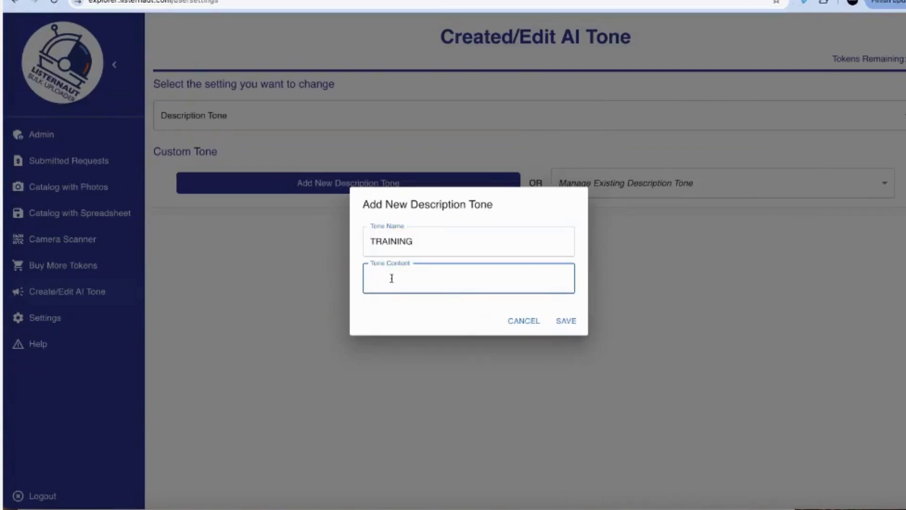
pyautogui.press('super+v')
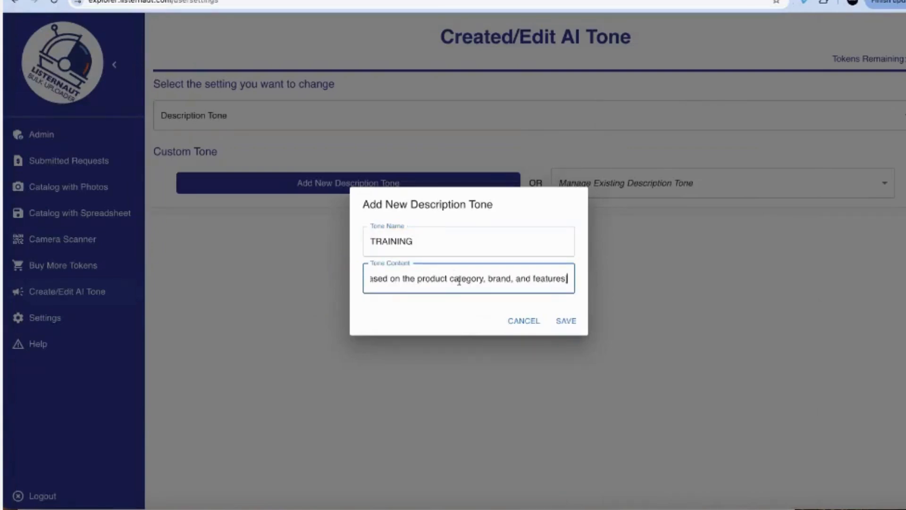
pyautogui.click(566, 320)
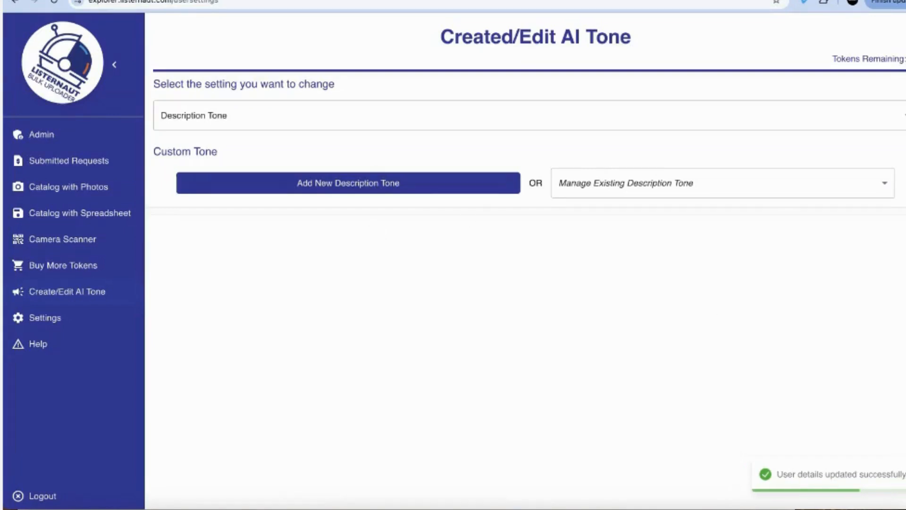
# Step: Create a photo catalog pod named Training and open it in the Bulk Lot Creator
pyautogui.click(59, 188)
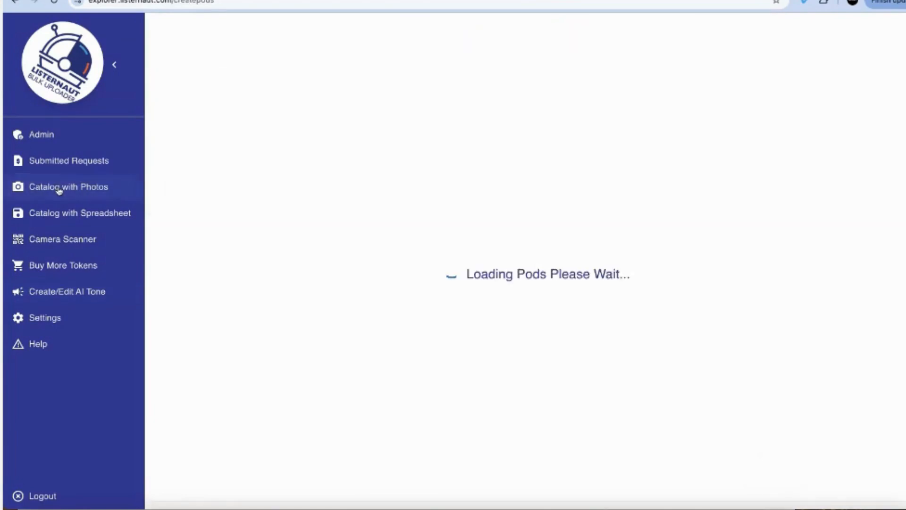
pyautogui.click(192, 85)
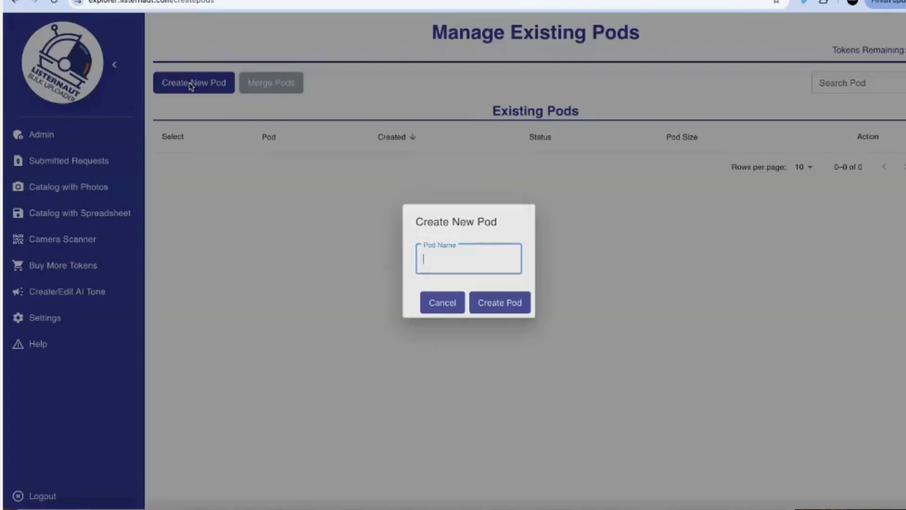
pyautogui.write('Training')
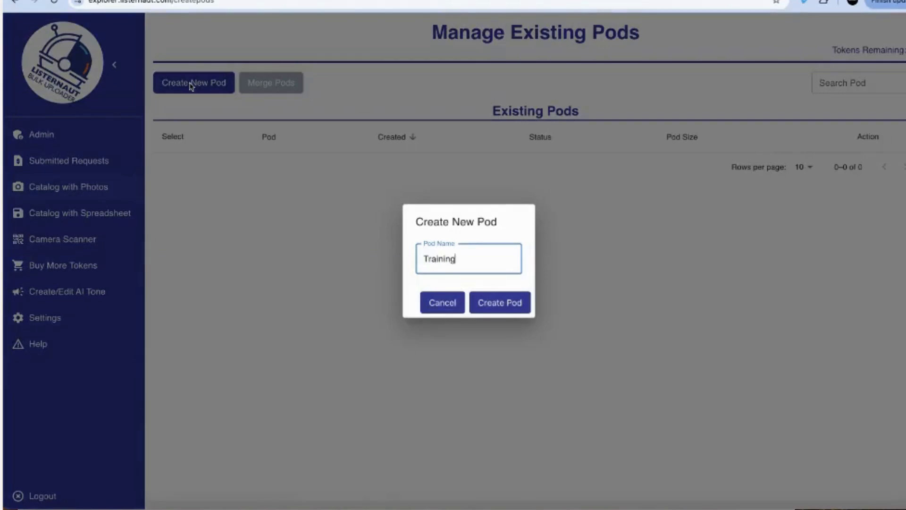
pyautogui.click(500, 301)
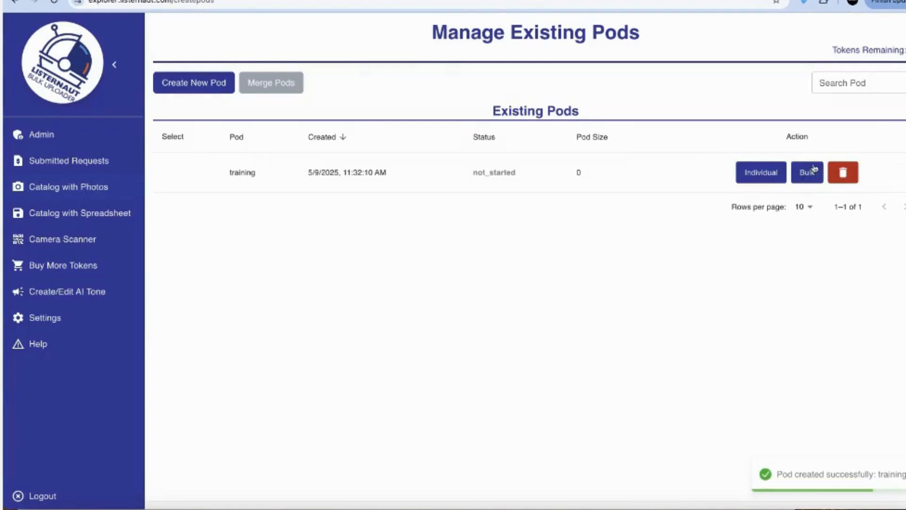
pyautogui.click(808, 172)
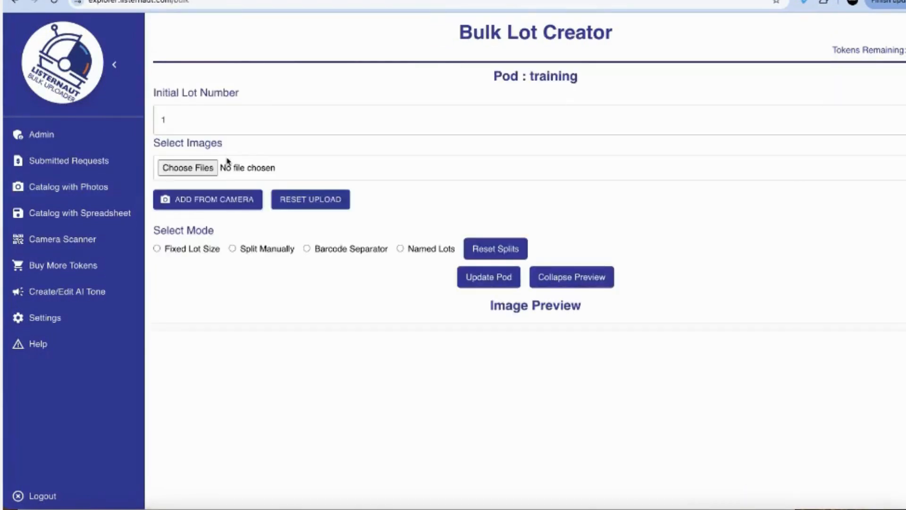
# Step: Upload all images from the Barcode Separator folder inside DEMO IMAGES on the Desktop to the training pod
pyautogui.click(189, 169)
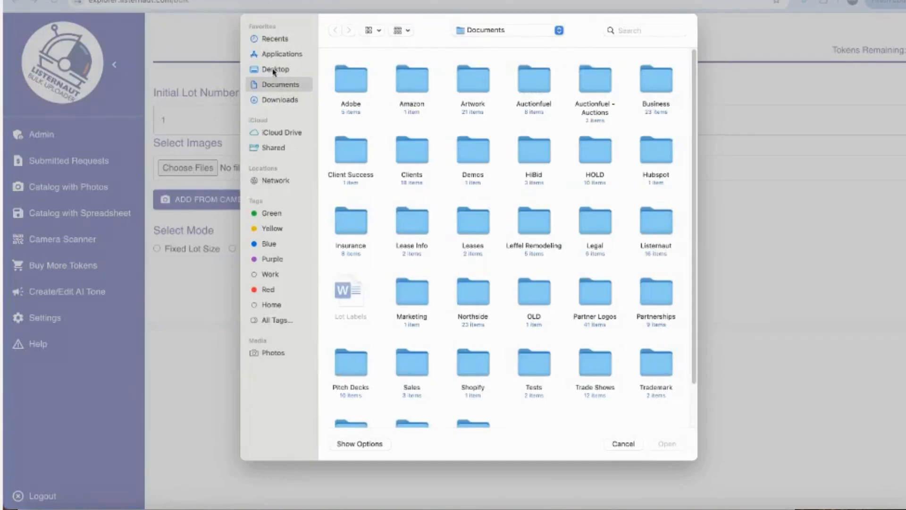
pyautogui.click(274, 71)
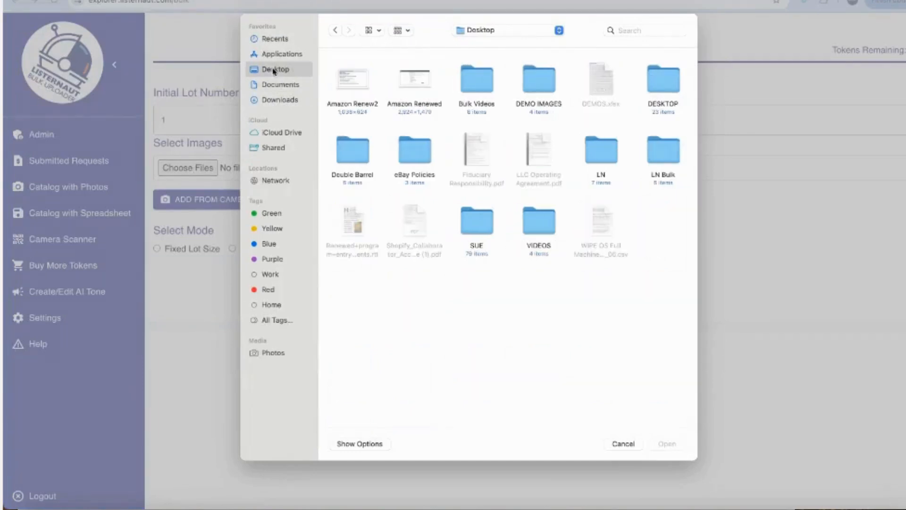
pyautogui.doubleClick(536, 83)
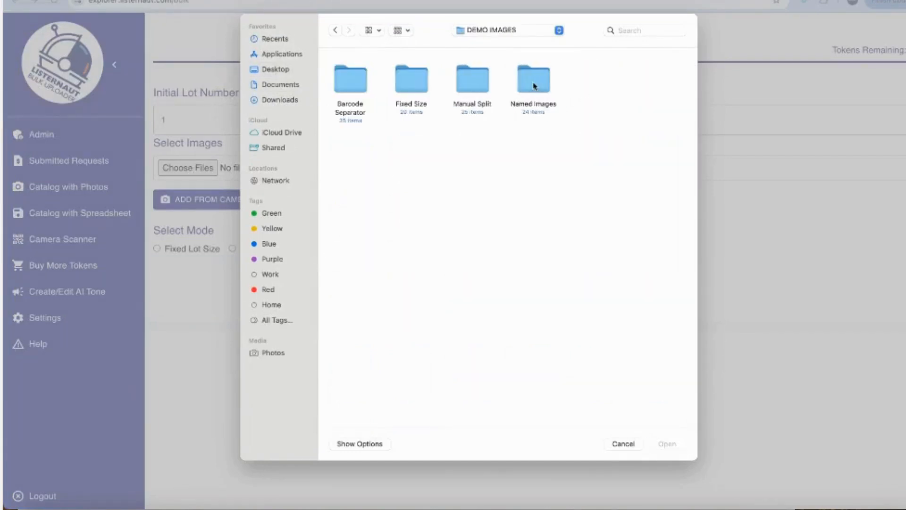
pyautogui.doubleClick(350, 80)
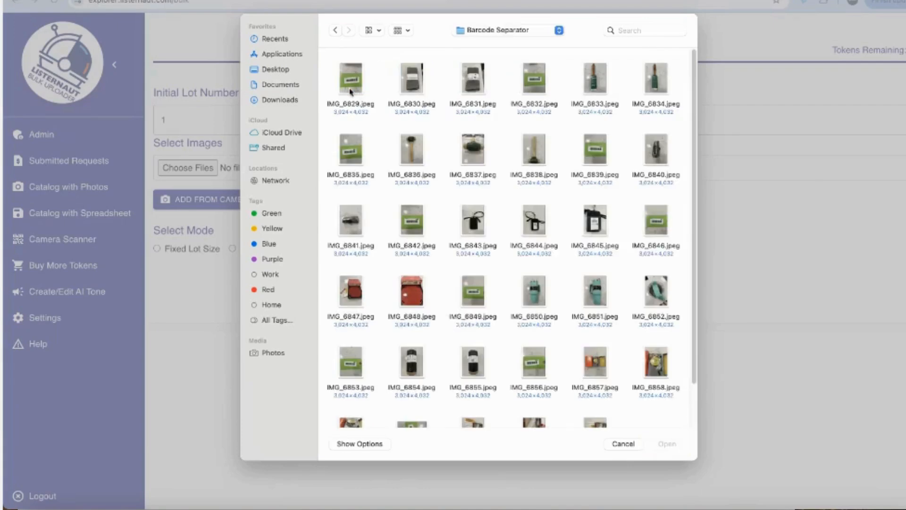
pyautogui.press('super+a')
pyautogui.click(668, 443)
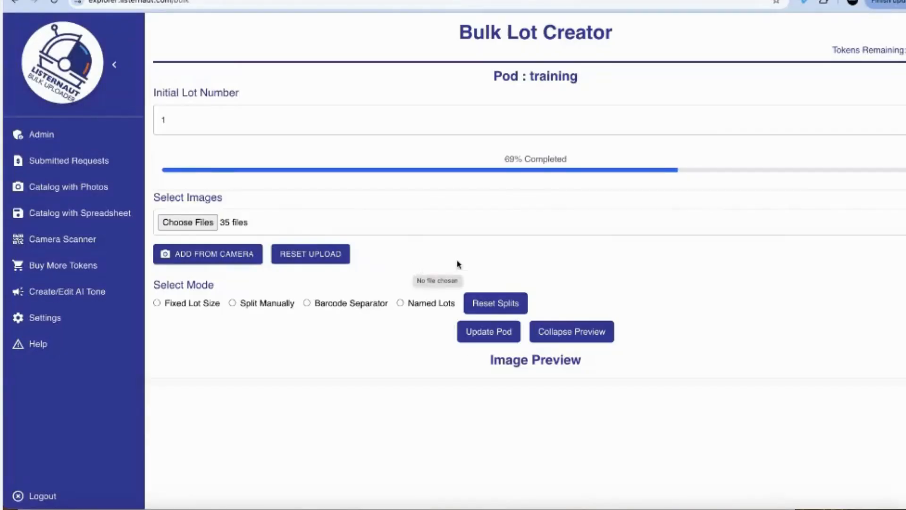
# Step: Look over the uploaded images, create lots from them in Barcode Separator mode, and check the lot numbers against the barcode photos
pyautogui.scroll(-20, 557, 327)
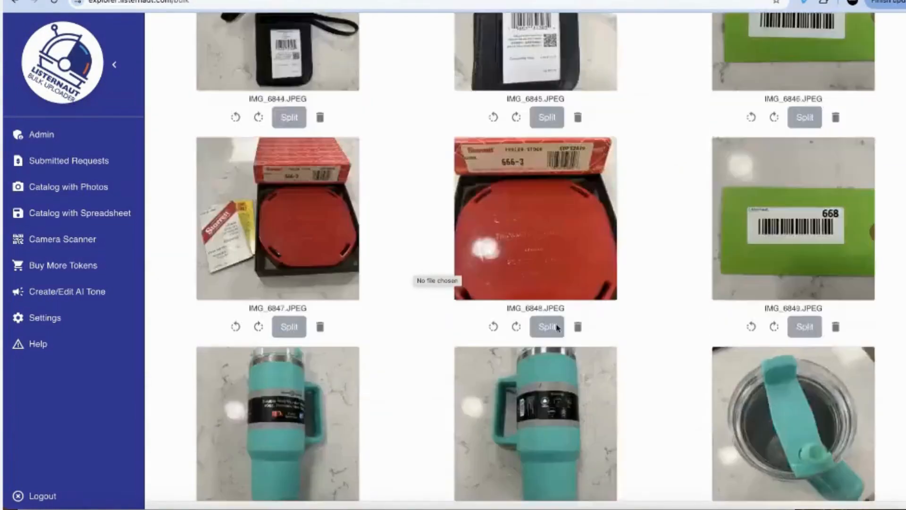
pyautogui.scroll(20, 557, 327)
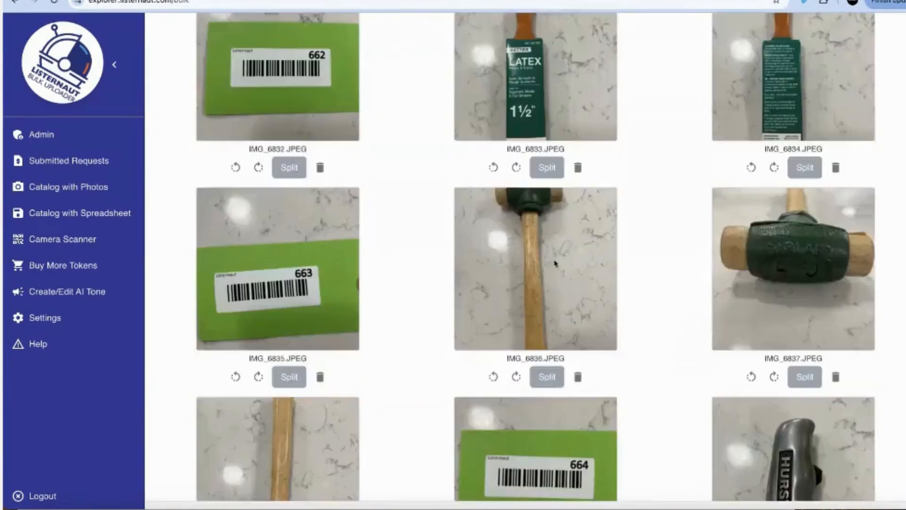
pyautogui.scroll(10, 528, 266)
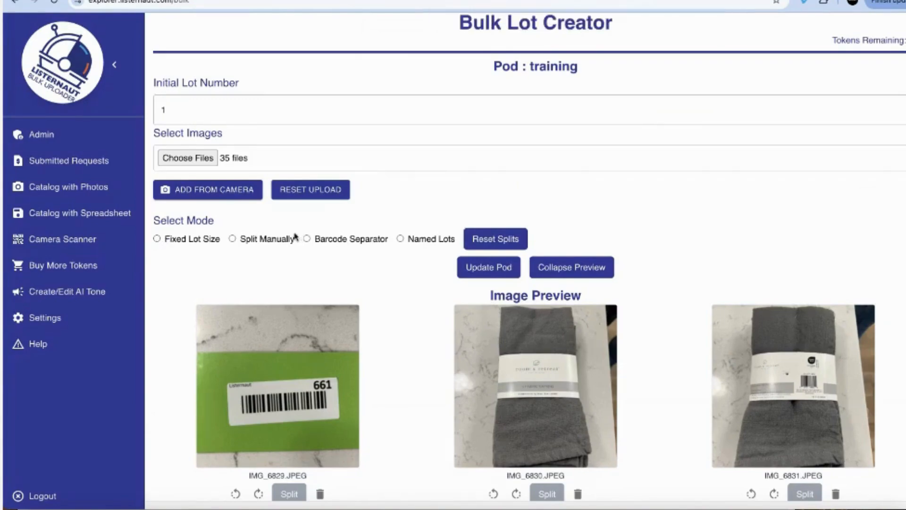
pyautogui.click(307, 240)
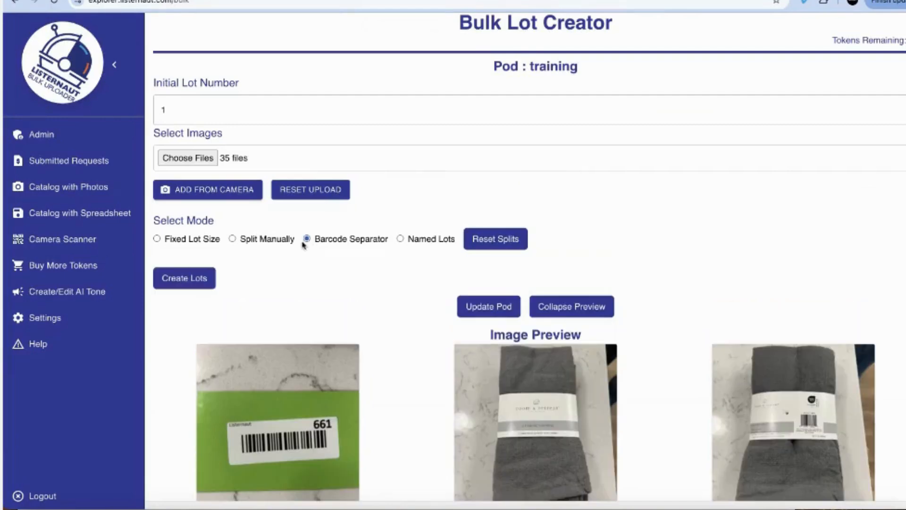
pyautogui.click(189, 279)
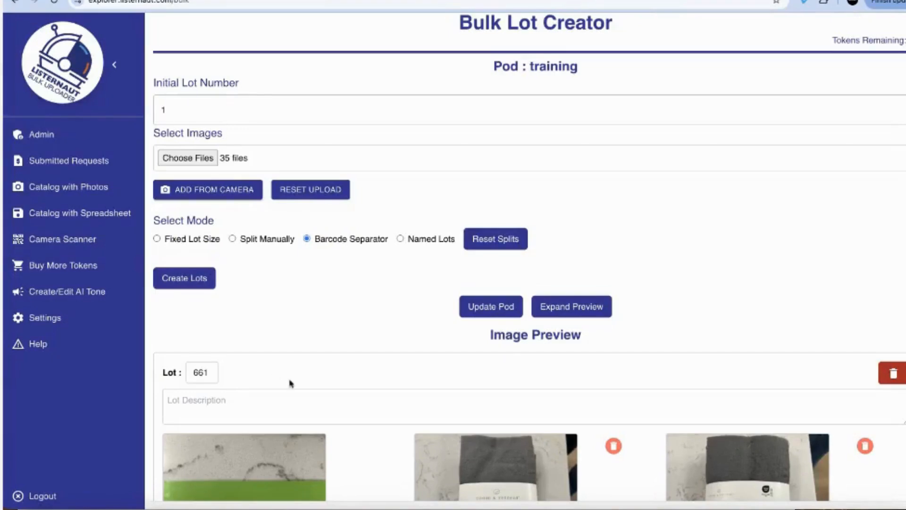
pyautogui.scroll(-5, 288, 359)
pyautogui.moveTo(280, 293)
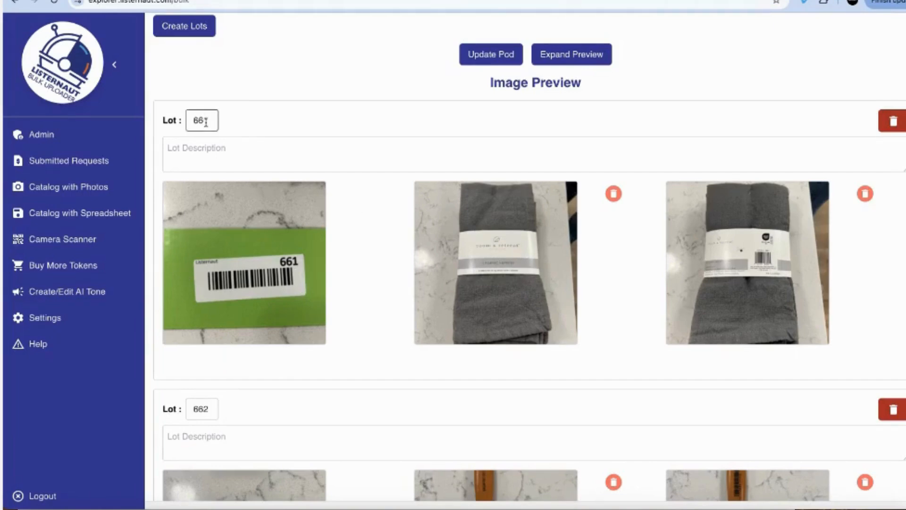
pyautogui.moveTo(369, 216)
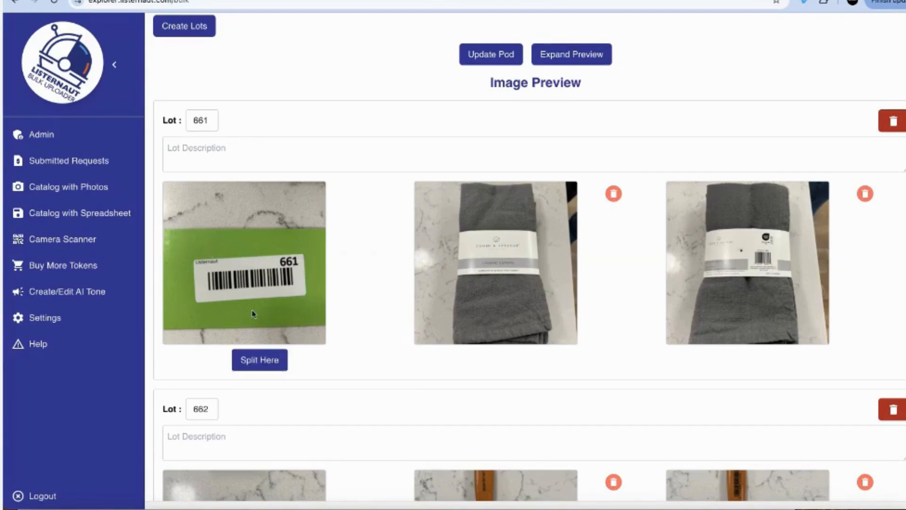
pyautogui.scroll(-5, 240, 309)
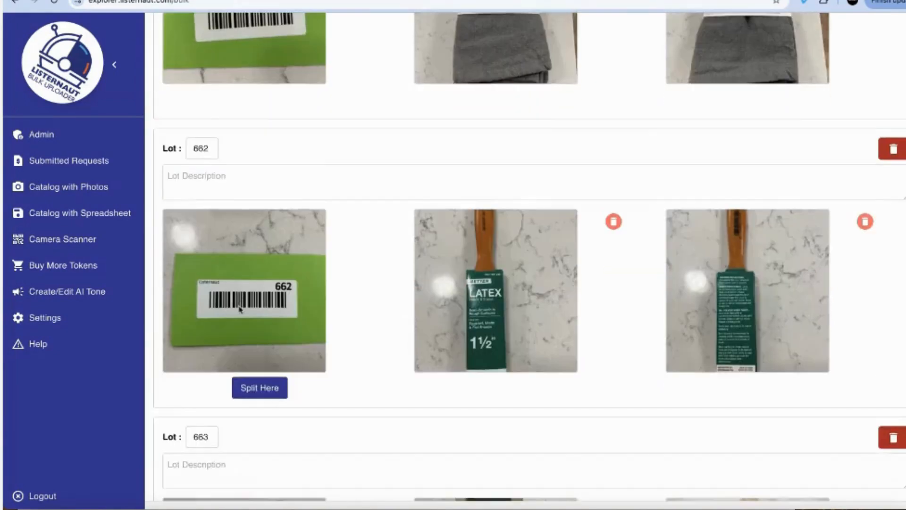
pyautogui.scroll(-6, 241, 309)
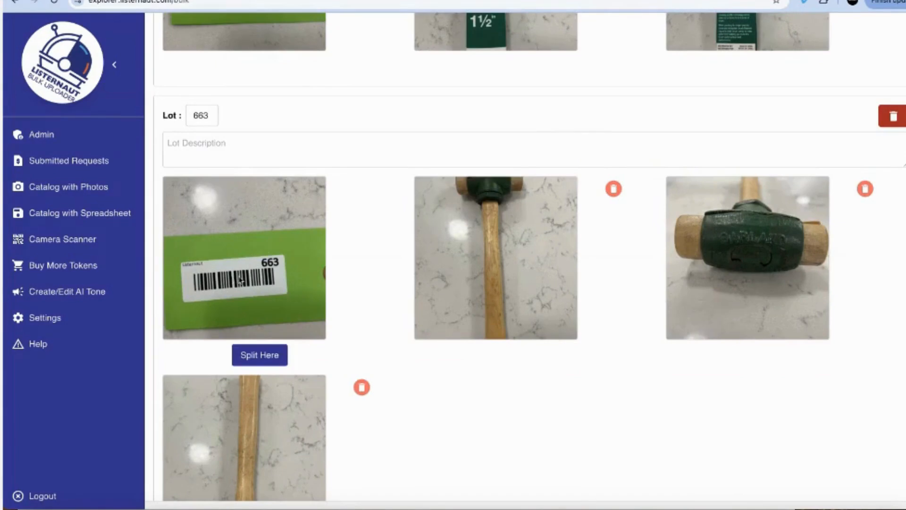
pyautogui.scroll(15, 240, 281)
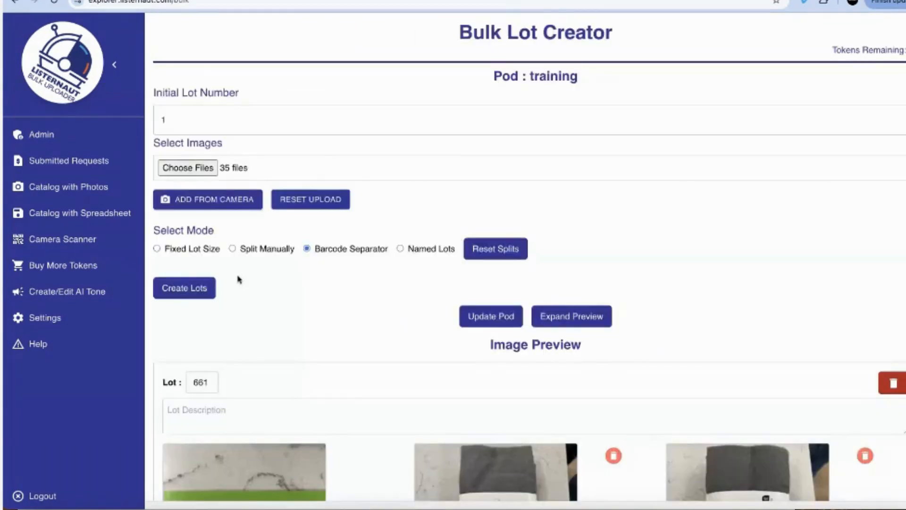
# Step: Update the training pod with the barcode-sticker image removed from each lot, and skip adding further lots
pyautogui.click(478, 321)
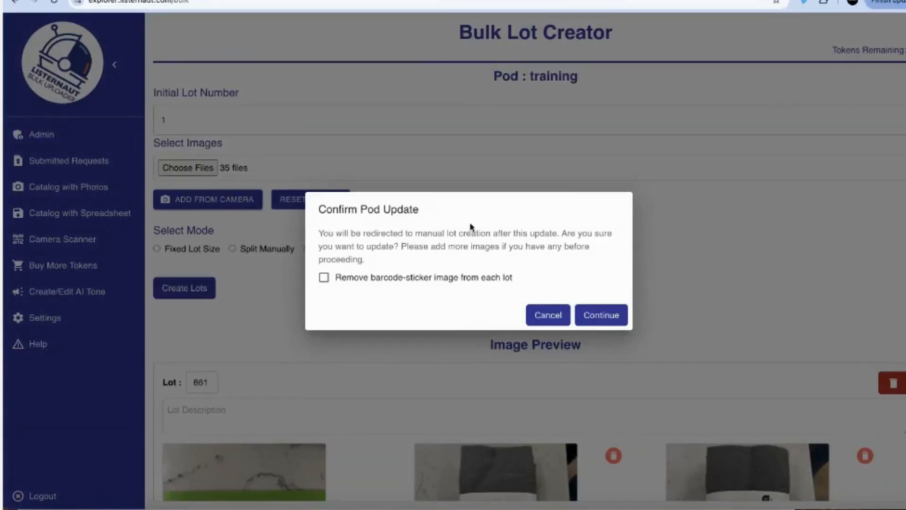
pyautogui.click(324, 278)
pyautogui.click(600, 316)
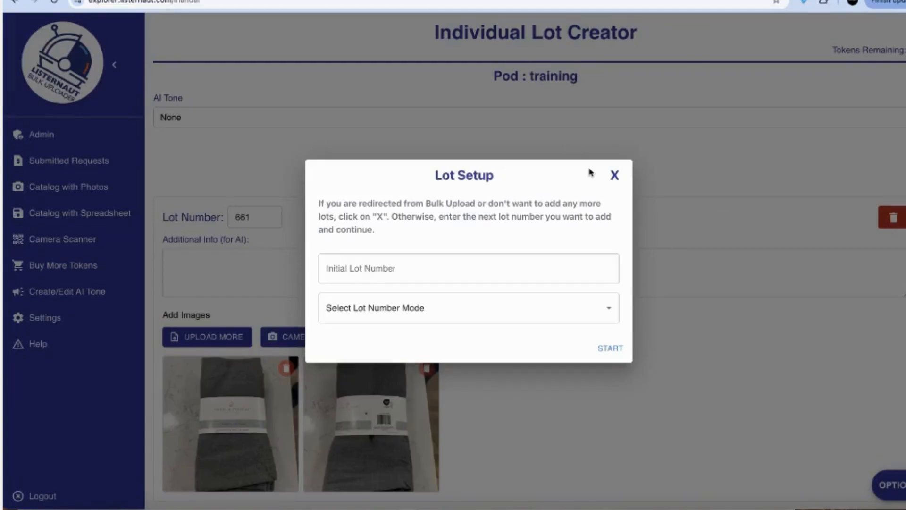
pyautogui.click(616, 176)
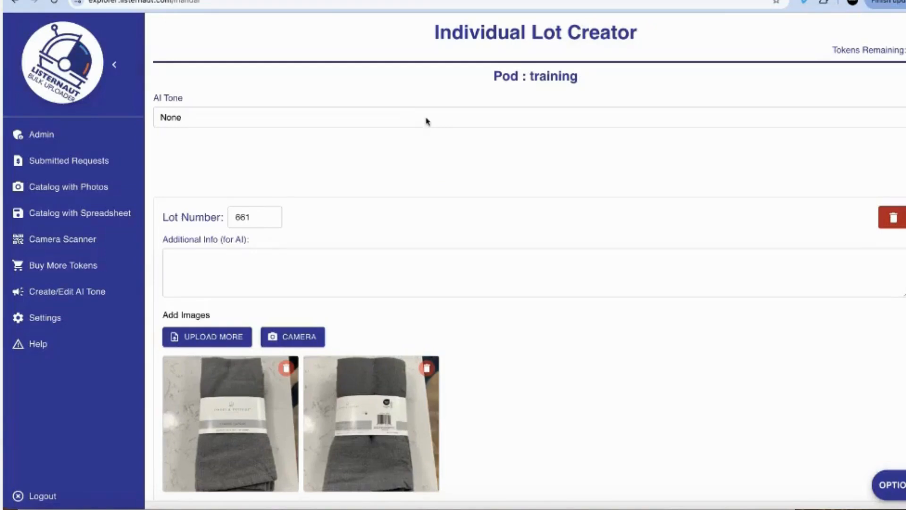
# Step: Set the pod's AI tone to TRAINING and submit its lots for AI cataloging
pyautogui.click(426, 121)
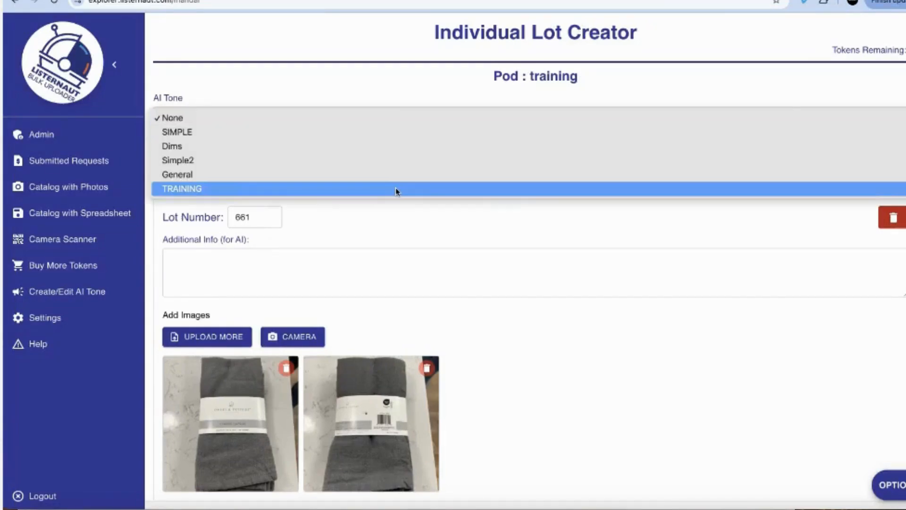
pyautogui.click(397, 189)
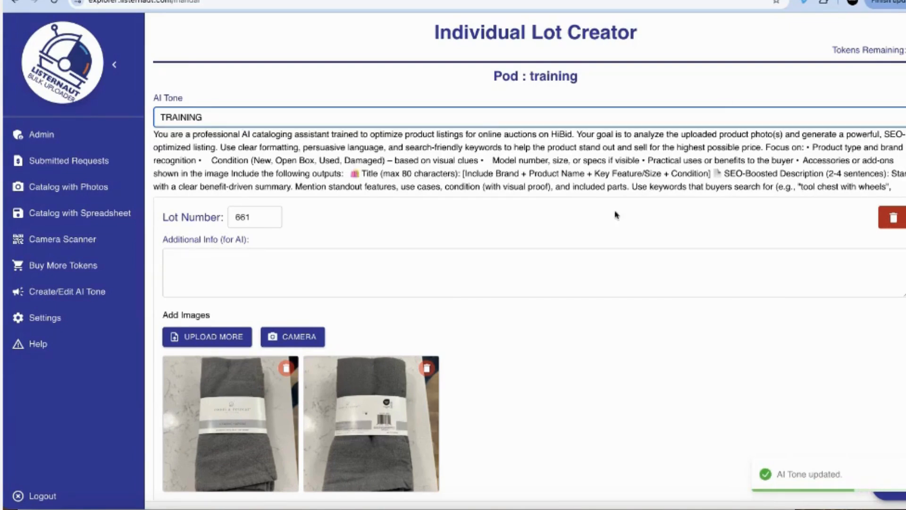
pyautogui.scroll(-1, 539, 259)
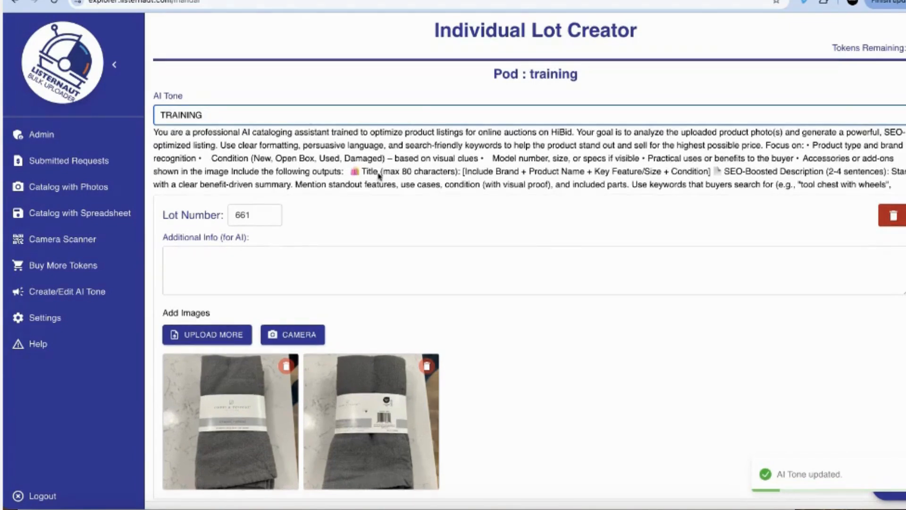
pyautogui.scroll(-1, 246, 147)
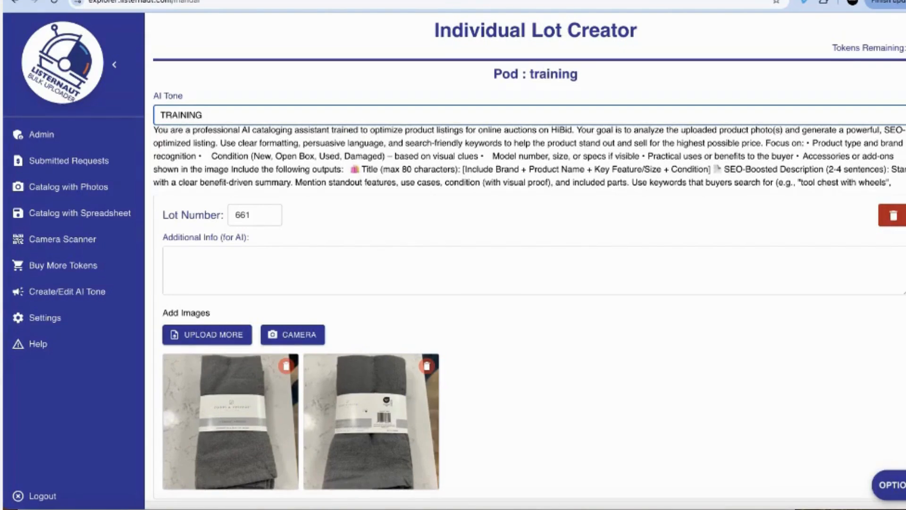
pyautogui.scroll(-1, 529, 156)
pyautogui.scroll(1, 529, 156)
pyautogui.moveTo(894, 482)
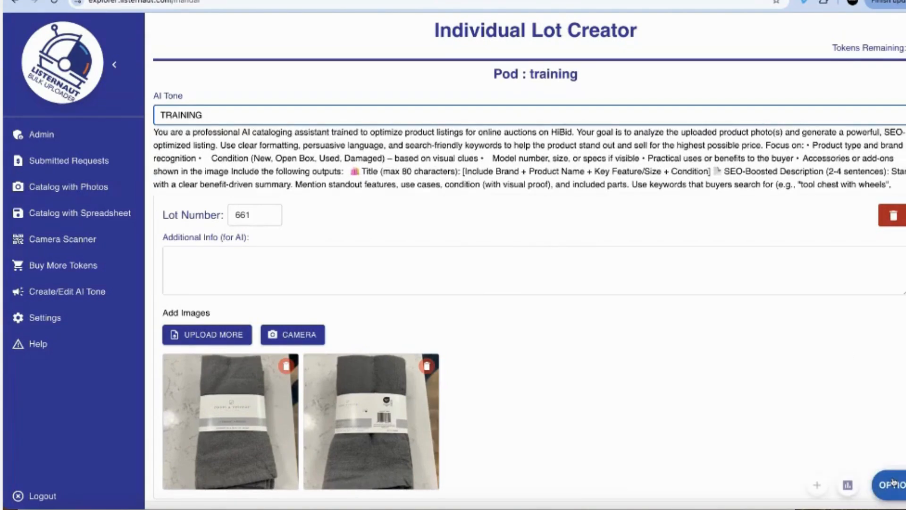
pyautogui.click(848, 486)
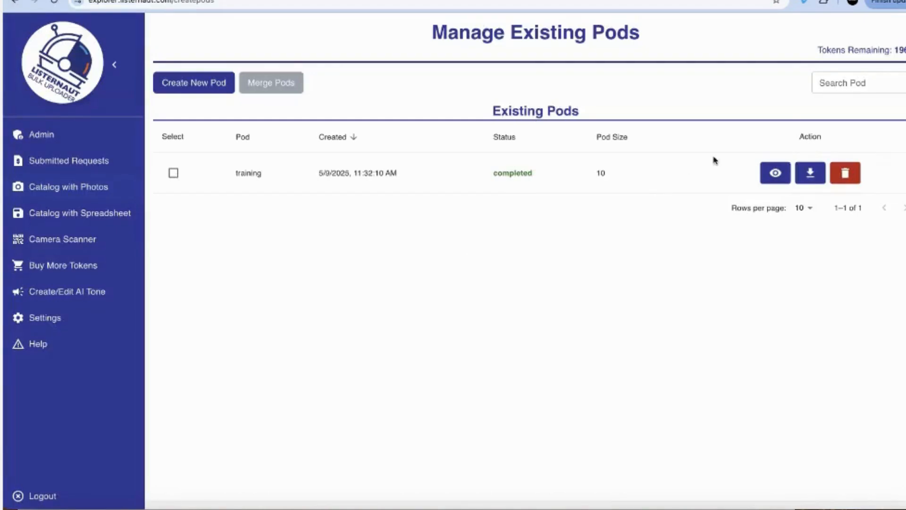
# Step: Open the training pod's results, review all generated details of lot 661, and save the lot
pyautogui.click(774, 174)
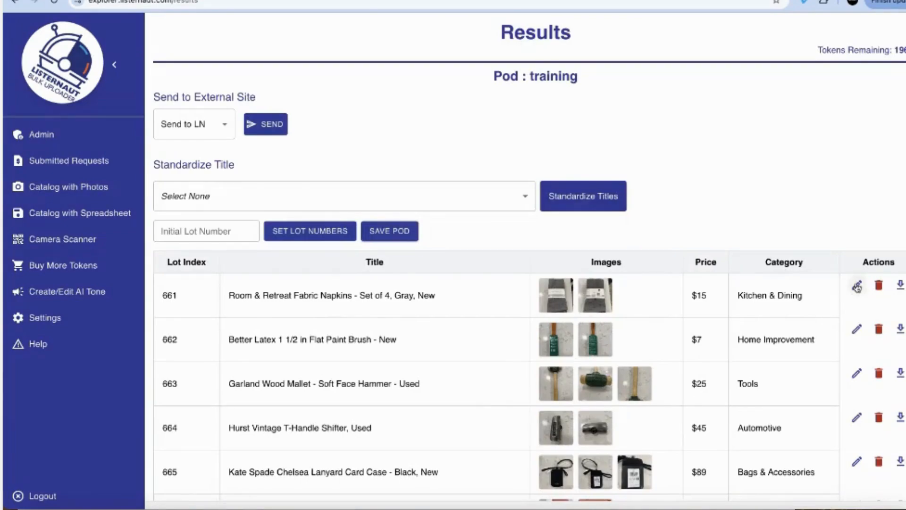
pyautogui.click(856, 287)
pyautogui.click(396, 203)
pyautogui.scroll(-1, 392, 202)
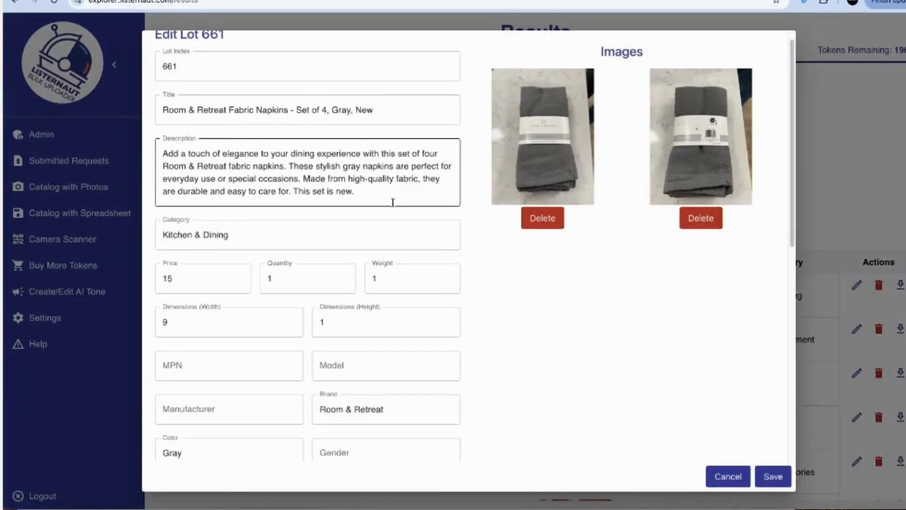
pyautogui.click(392, 202)
pyautogui.scroll(-2, 367, 189)
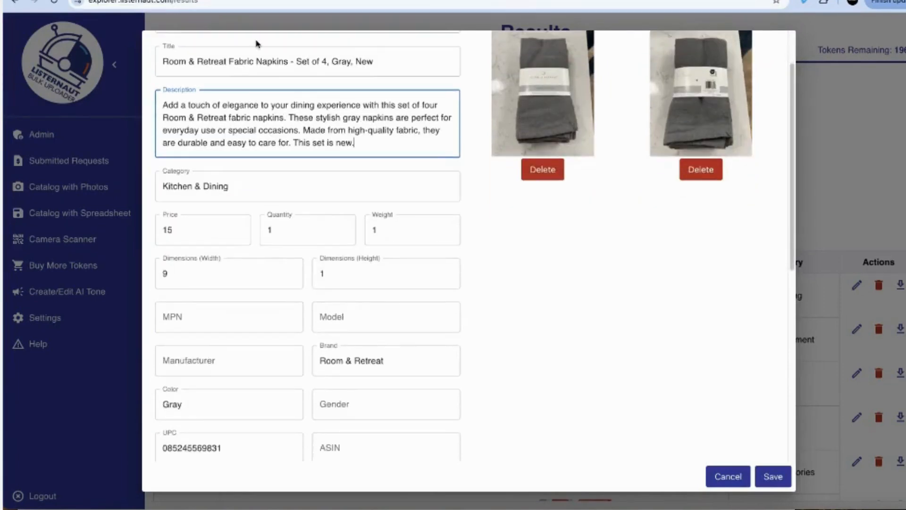
pyautogui.scroll(-3, 309, 258)
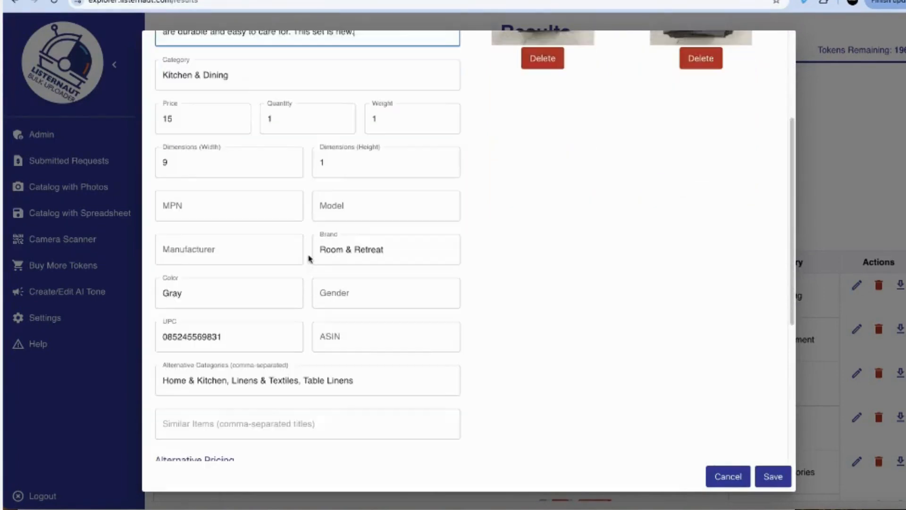
pyautogui.scroll(-7, 309, 258)
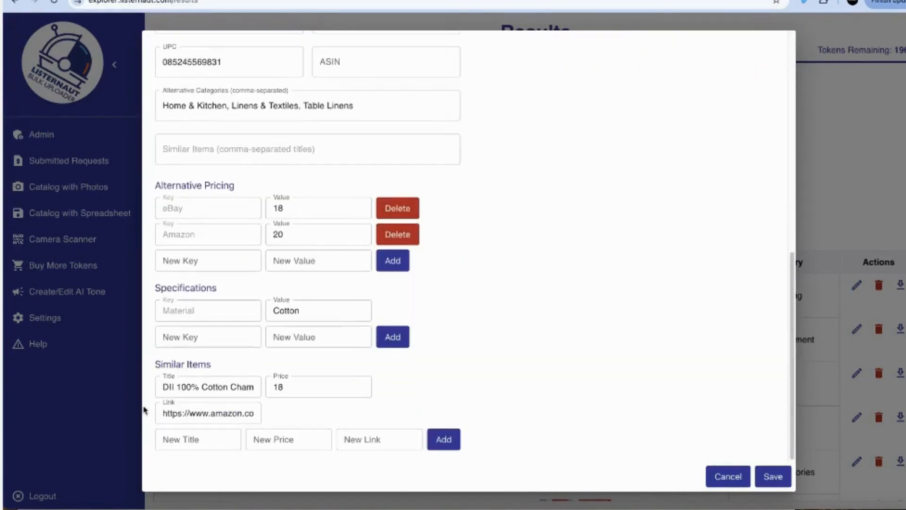
pyautogui.scroll(11, 493, 297)
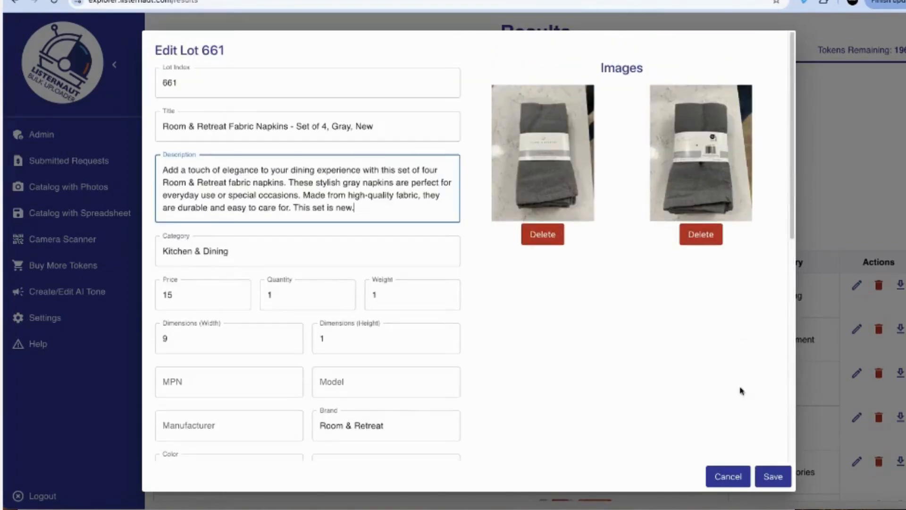
pyautogui.click(769, 476)
pyautogui.click(773, 476)
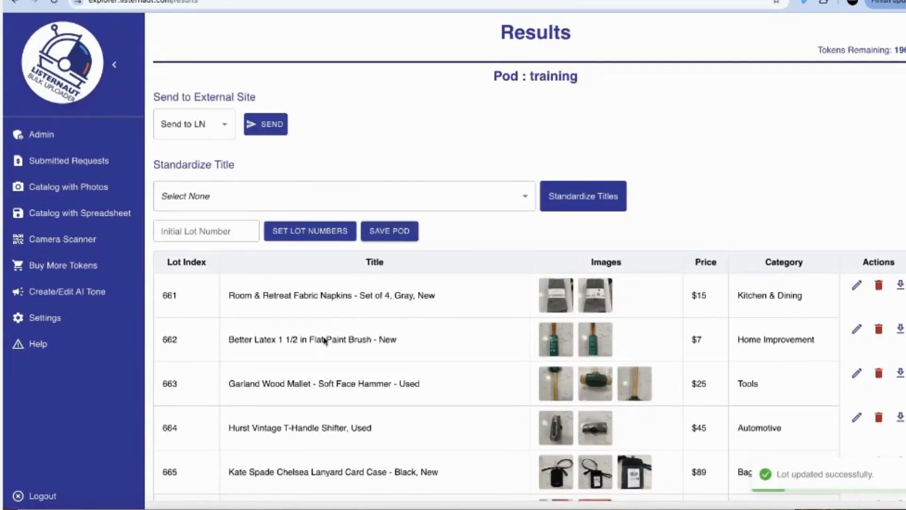
# Step: Look over the generated lots and send the training pod to LN with a subscription selected
pyautogui.scroll(-4, 495, 359)
pyautogui.scroll(-1, 495, 360)
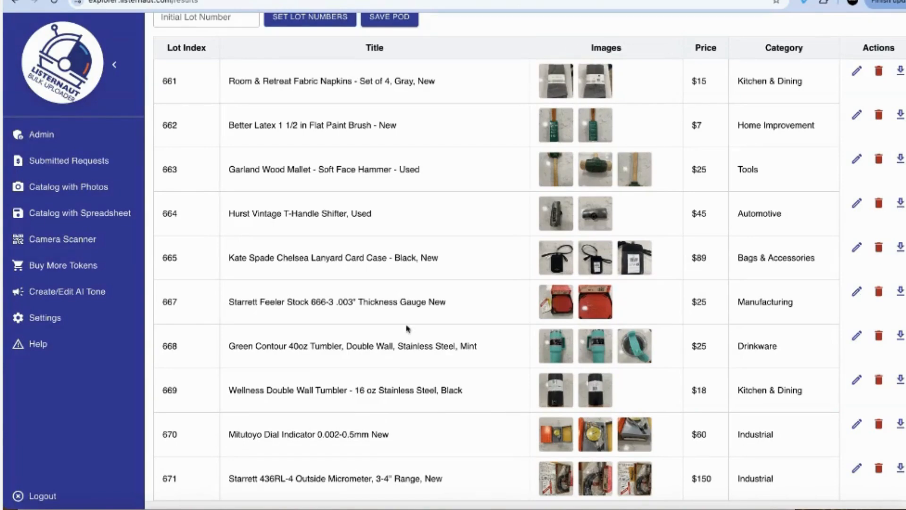
pyautogui.scroll(5, 408, 329)
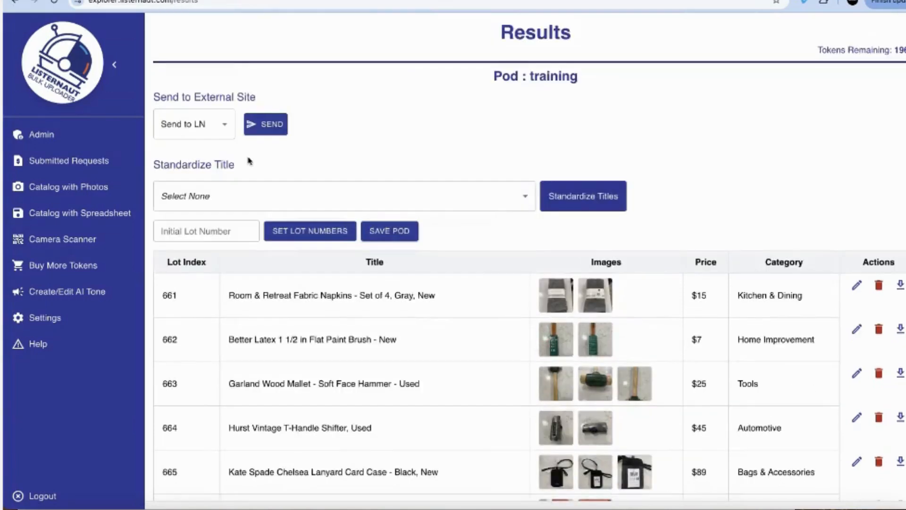
pyautogui.click(225, 129)
pyautogui.click(194, 157)
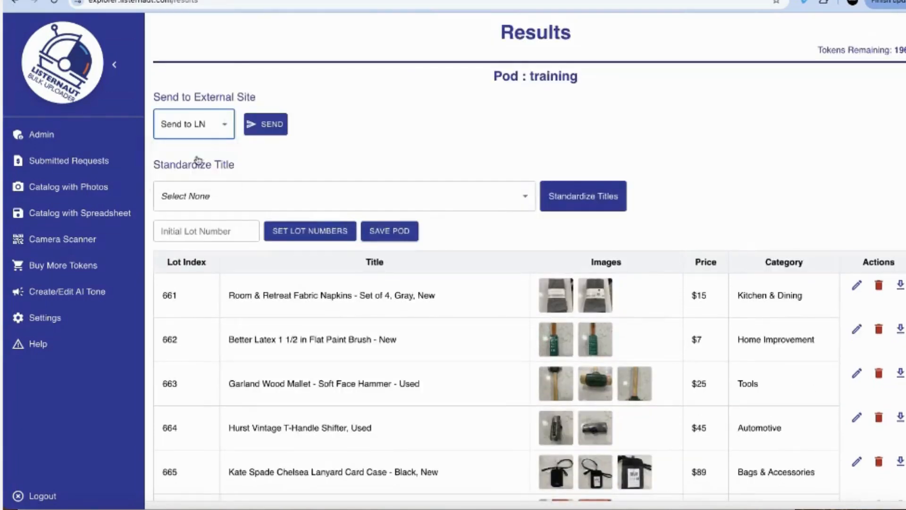
pyautogui.click(273, 124)
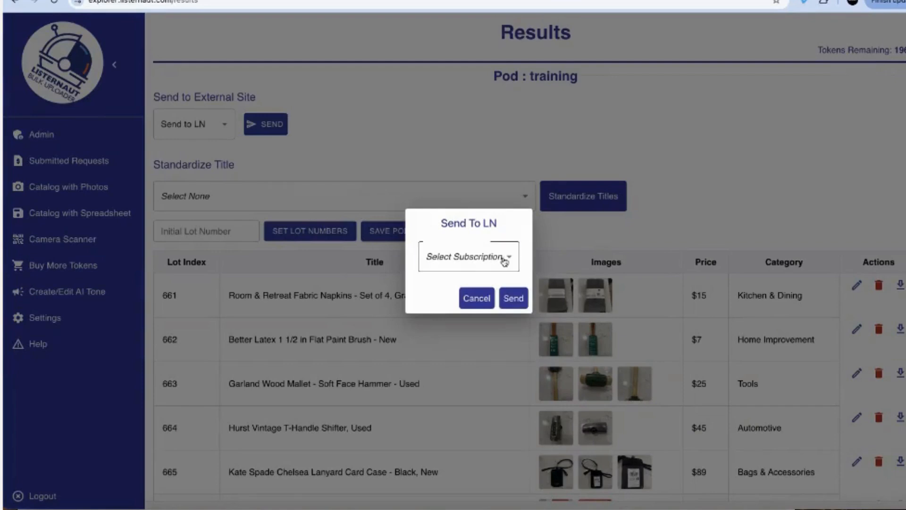
pyautogui.click(500, 257)
pyautogui.click(460, 304)
pyautogui.click(580, 297)
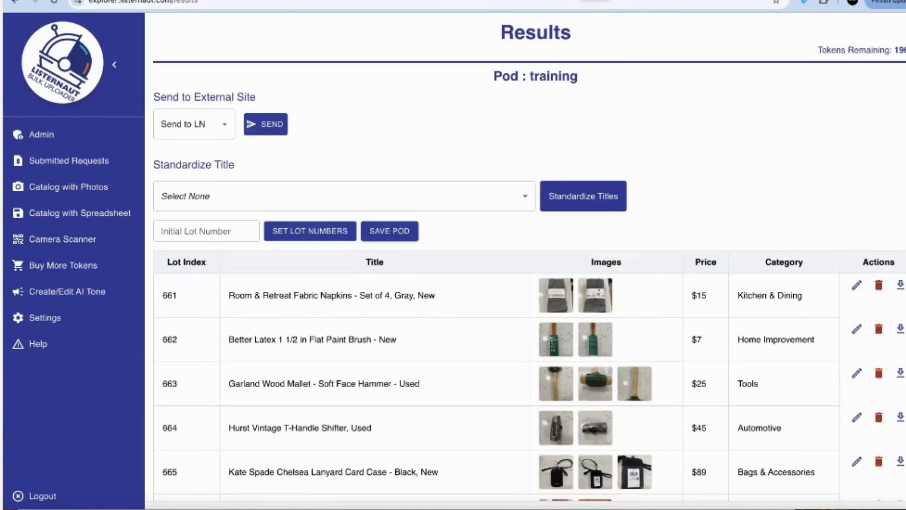
# Step: Standardize the pod's lot titles for Hibid
pyautogui.click(427, 202)
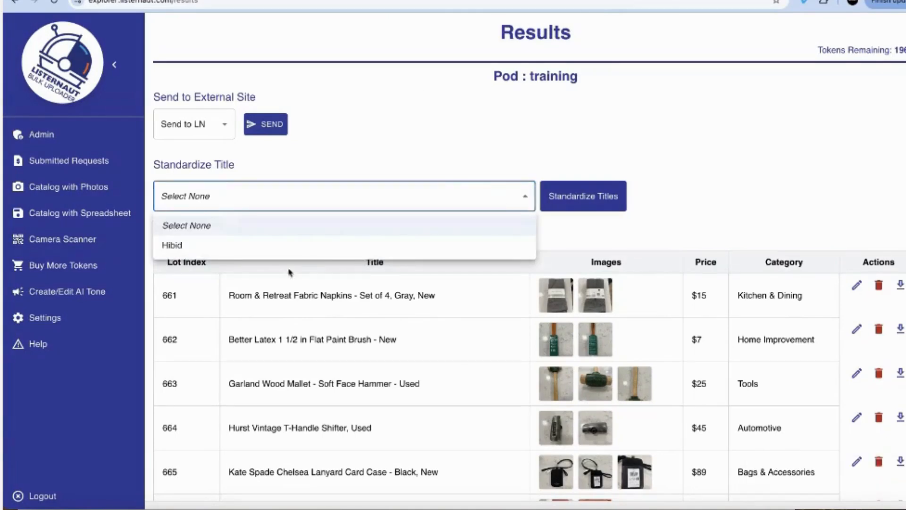
pyautogui.click(298, 251)
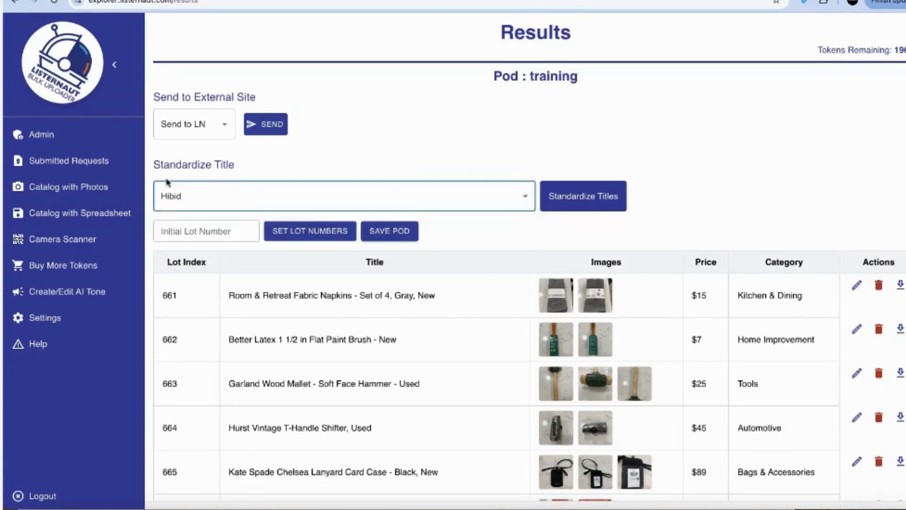
pyautogui.click(579, 197)
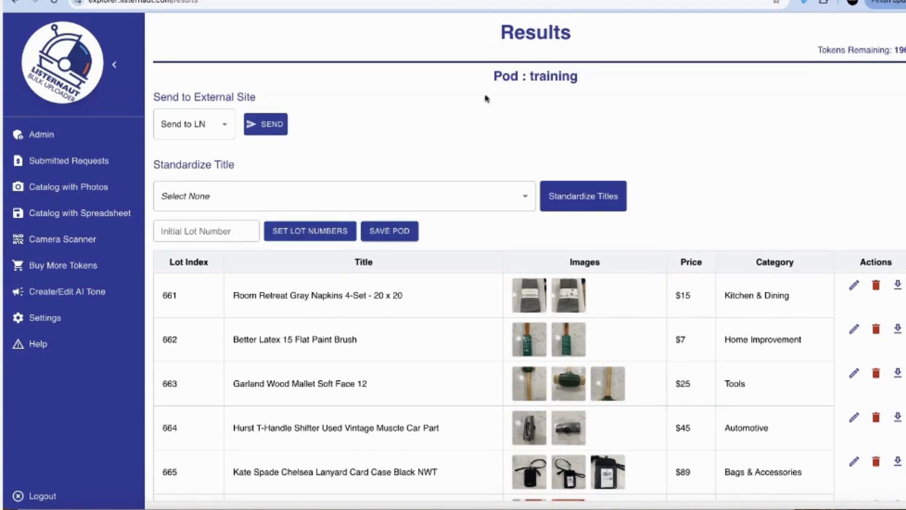
# Step: Open listernaut.com in a new tab, log in, and open the training pod's details from the managed pods
pyautogui.hotkey('ctrl', 't')
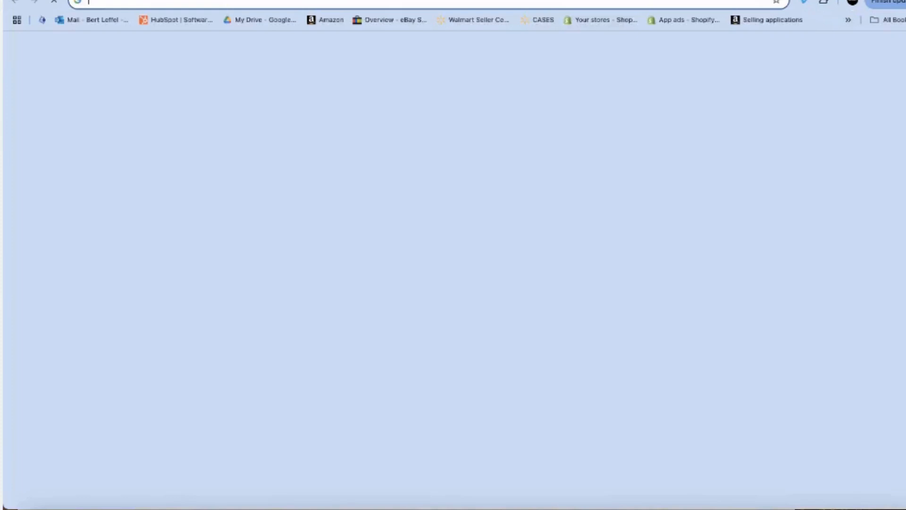
pyautogui.write('listernaut.com')
pyautogui.press('Return')
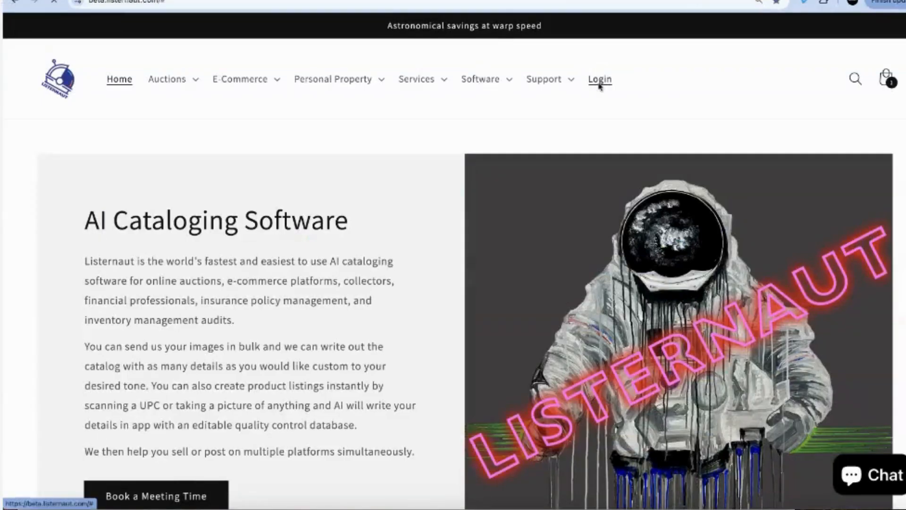
pyautogui.click(598, 82)
pyautogui.click(880, 34)
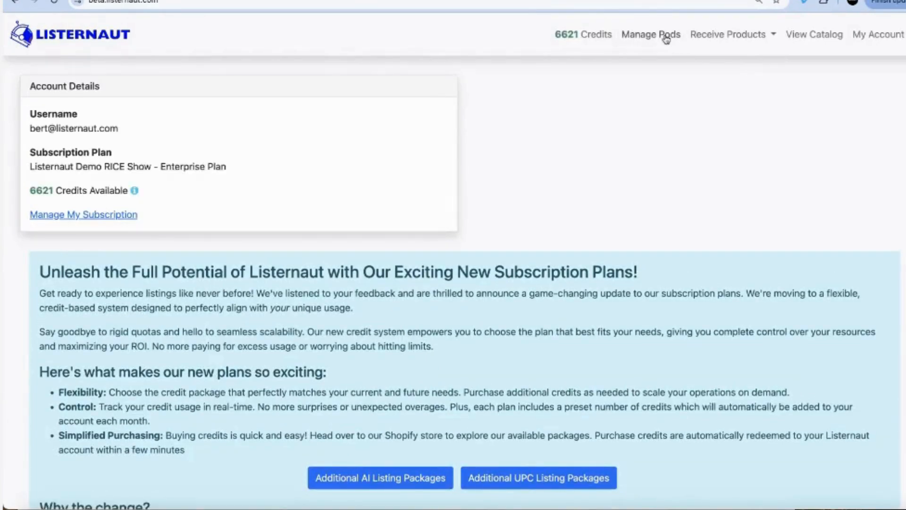
pyautogui.click(666, 38)
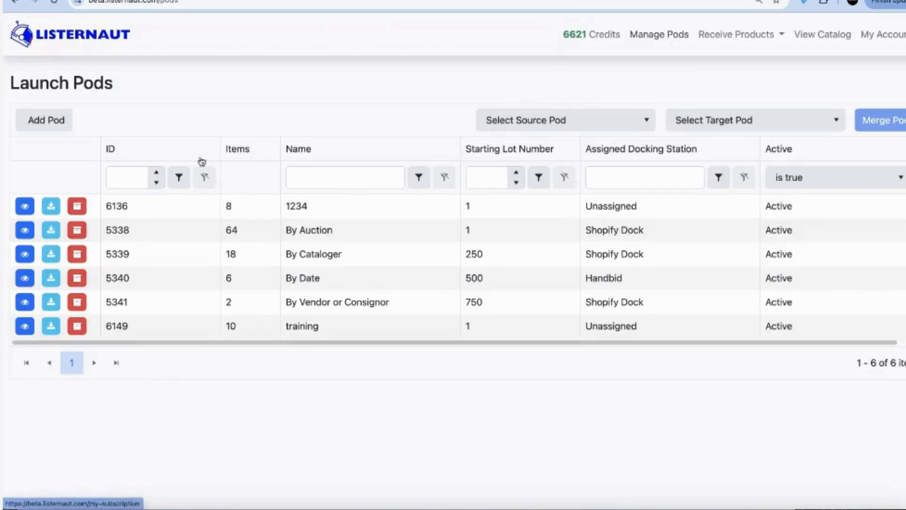
pyautogui.click(24, 325)
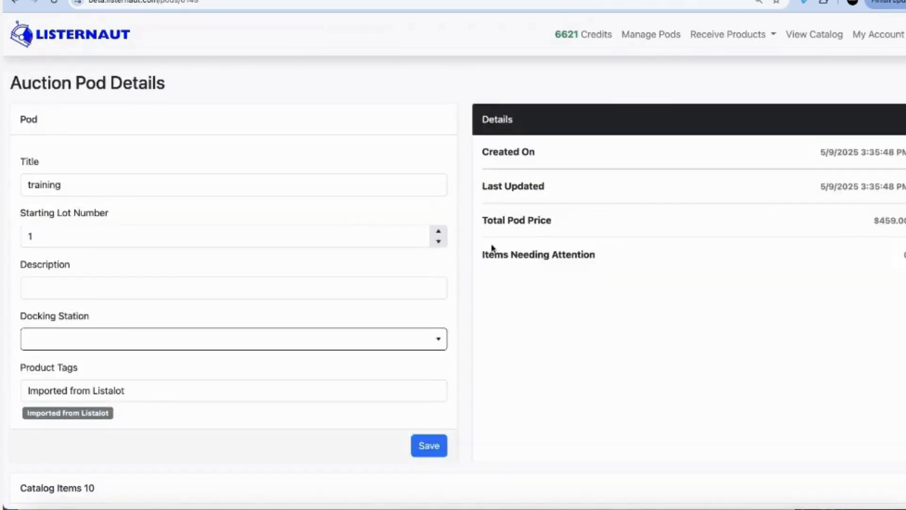
# Step: Open lot 671 from the pod's catalog items and check its first two photos at full size against the model number
pyautogui.scroll(-12, 402, 285)
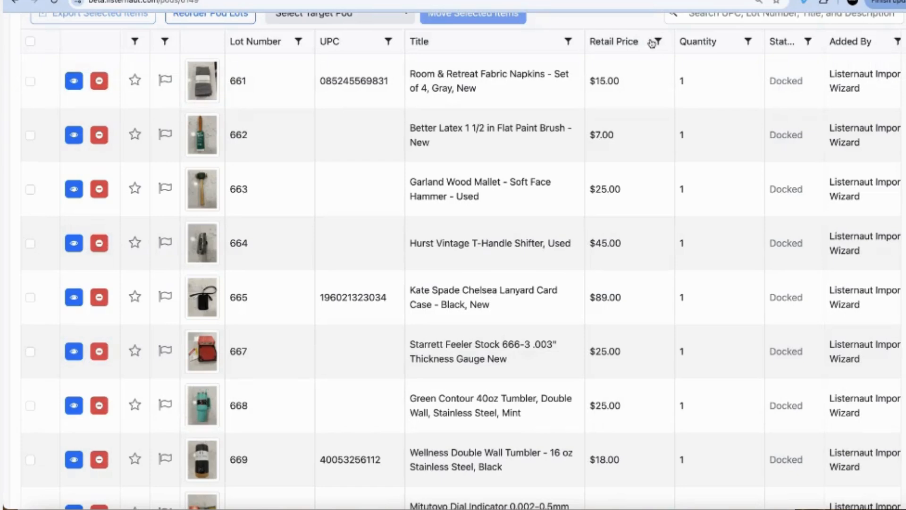
pyautogui.scroll(-3, 607, 342)
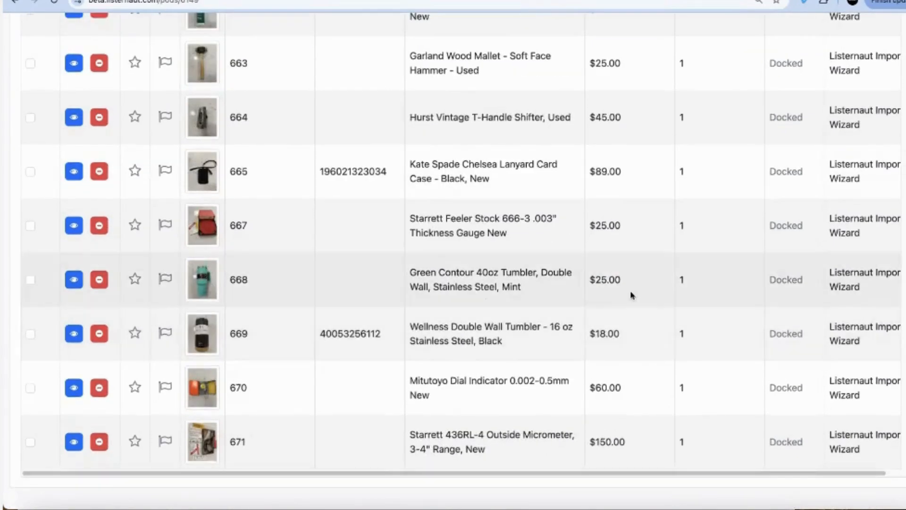
pyautogui.click(71, 443)
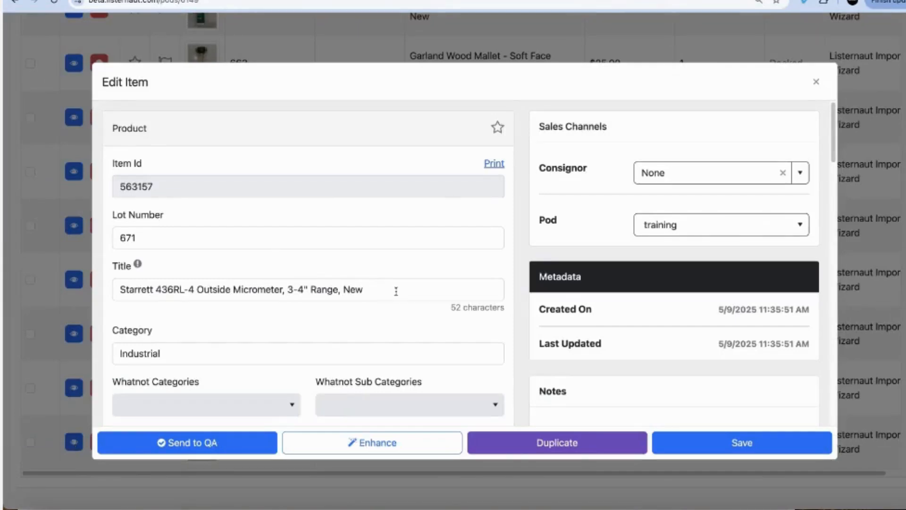
pyautogui.scroll(-10, 497, 318)
pyautogui.click(657, 299)
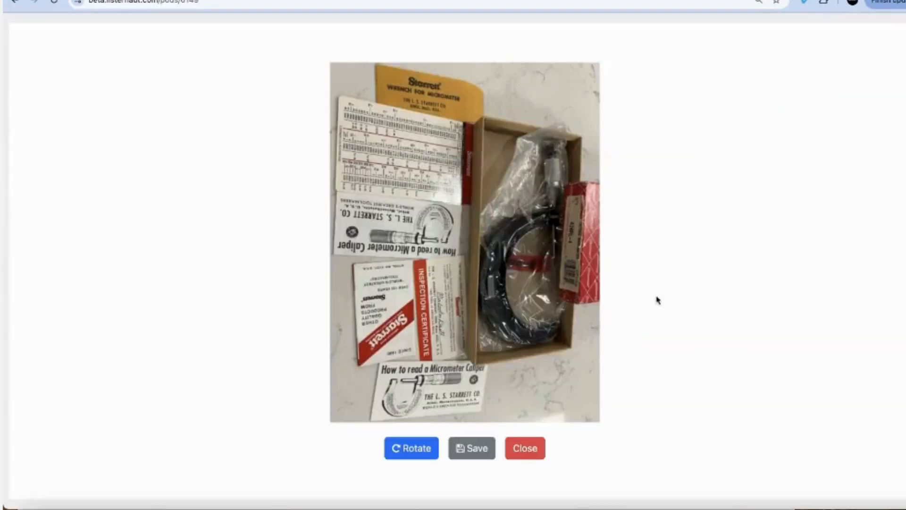
pyautogui.click(525, 450)
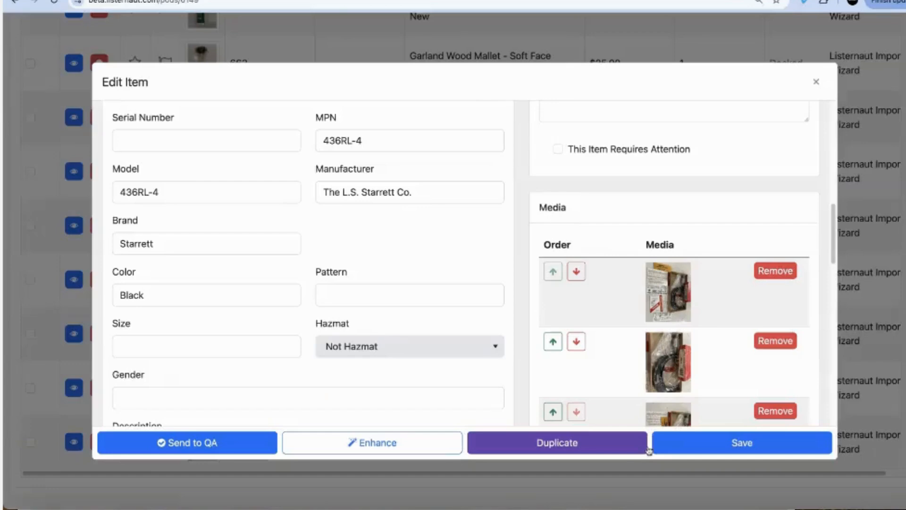
pyautogui.click(678, 371)
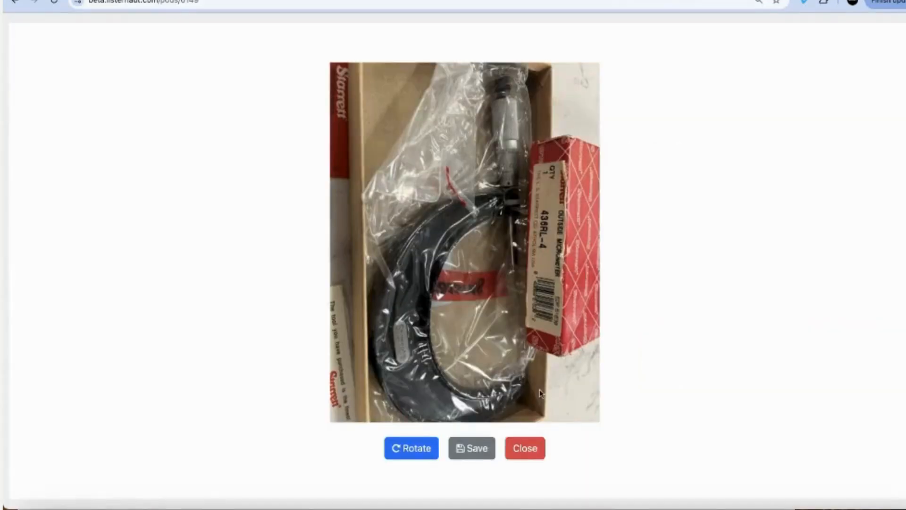
pyautogui.click(532, 449)
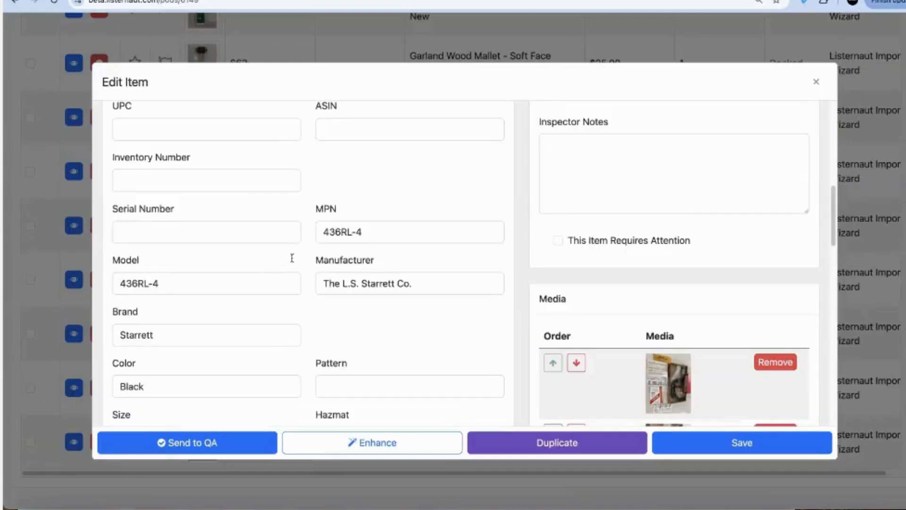
pyautogui.tripleClick(285, 280)
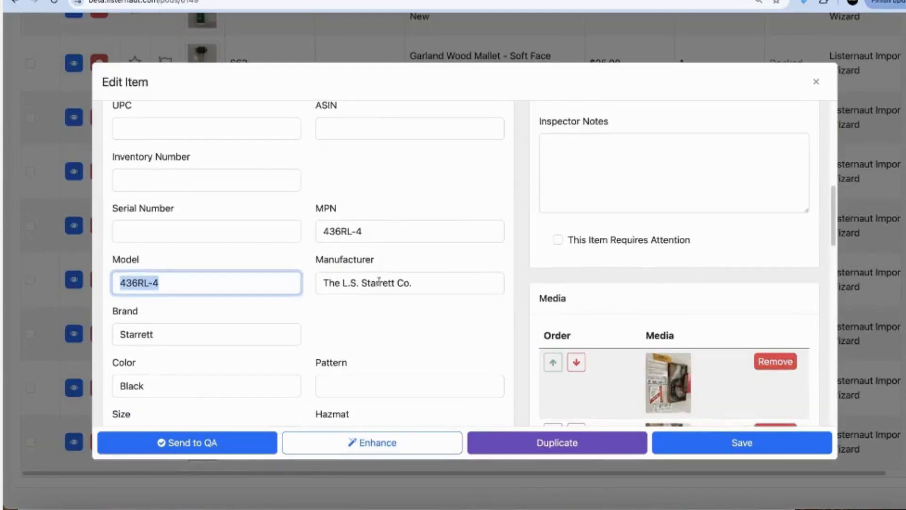
# Step: Delete the stray "??" in front of "Keywords" in the item's description
pyautogui.scroll(-6, 378, 279)
pyautogui.moveTo(502, 265); pyautogui.dragTo(502, 397)
pyautogui.scroll(-2, 384, 335)
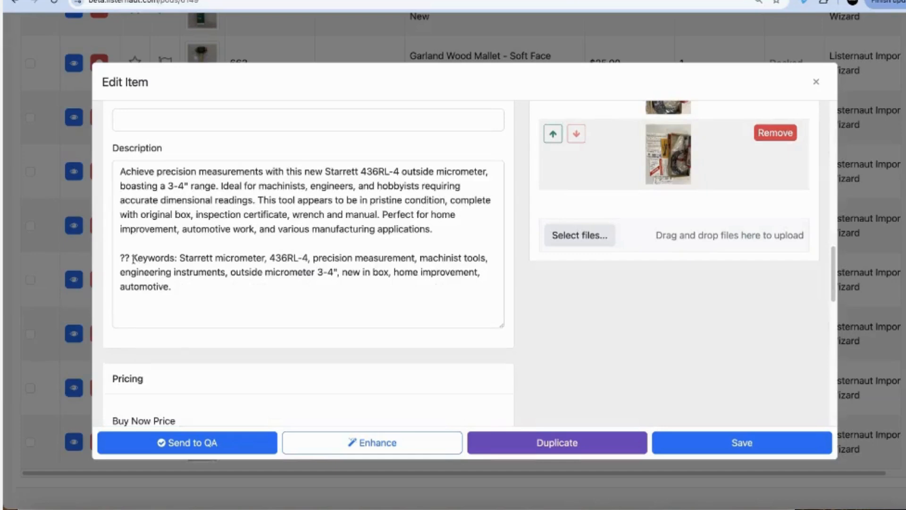
pyautogui.moveTo(132, 258); pyautogui.dragTo(86, 259)
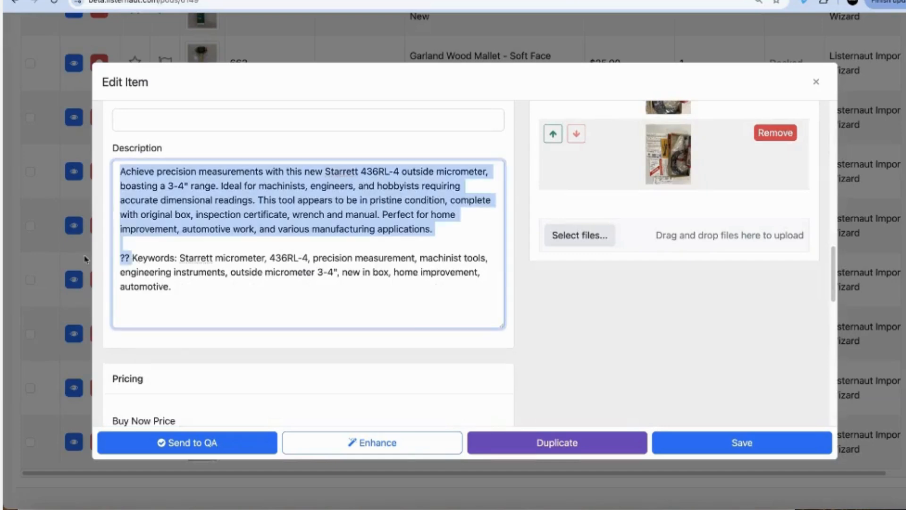
pyautogui.click(163, 259)
pyautogui.moveTo(133, 257); pyautogui.dragTo(121, 256)
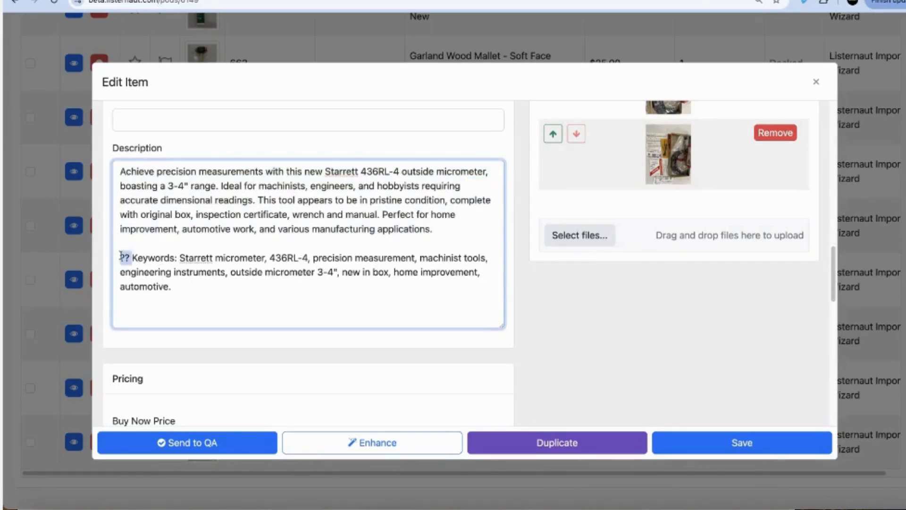
pyautogui.press('BackSpace')
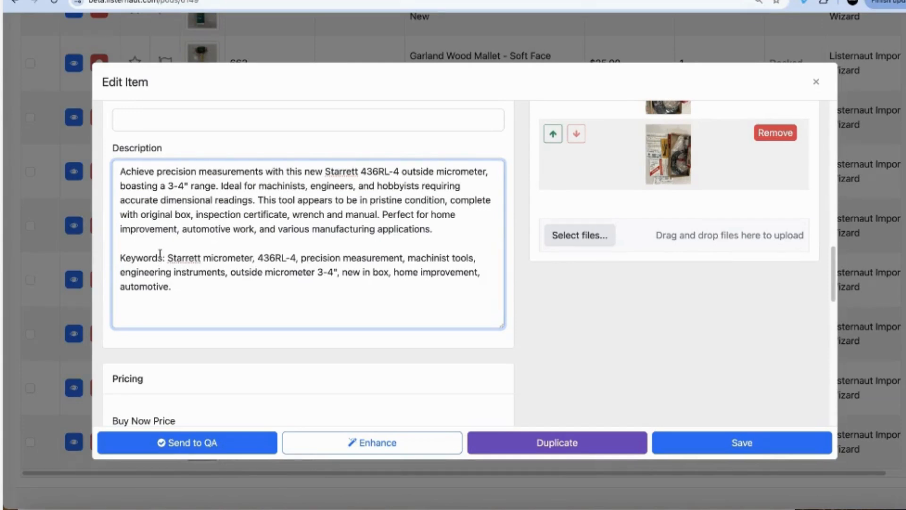
# Step: Review the item's description paragraph, keywords, retail price and warehouse information, and save the item
pyautogui.scroll(1, 169, 254)
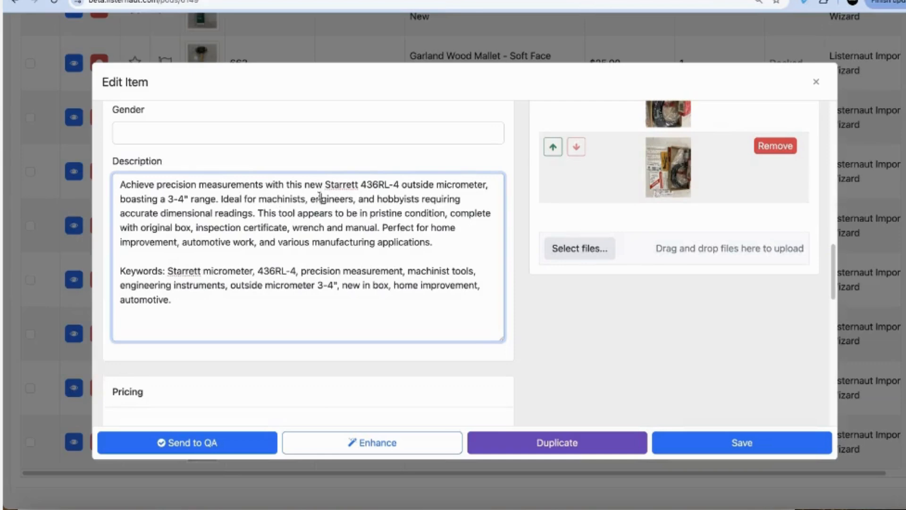
pyautogui.scroll(1, 284, 208)
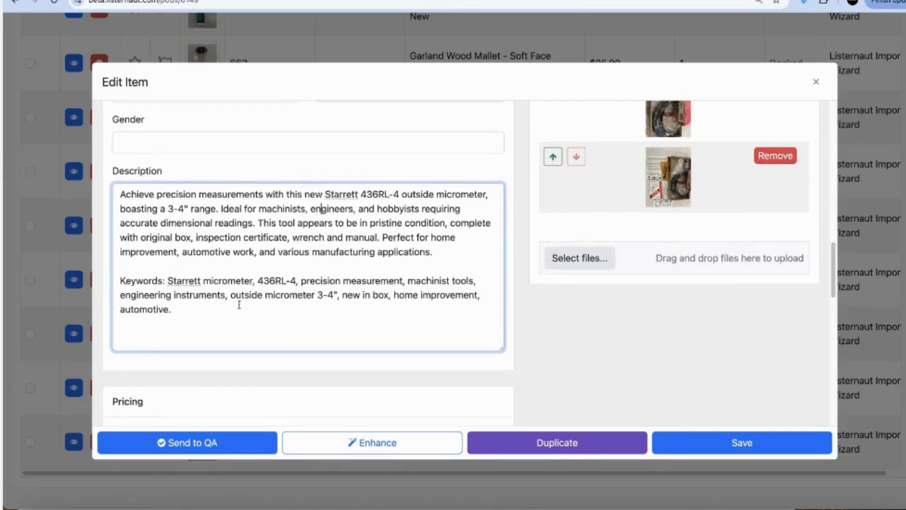
pyautogui.click(186, 314)
pyautogui.moveTo(187, 314); pyautogui.dragTo(117, 280)
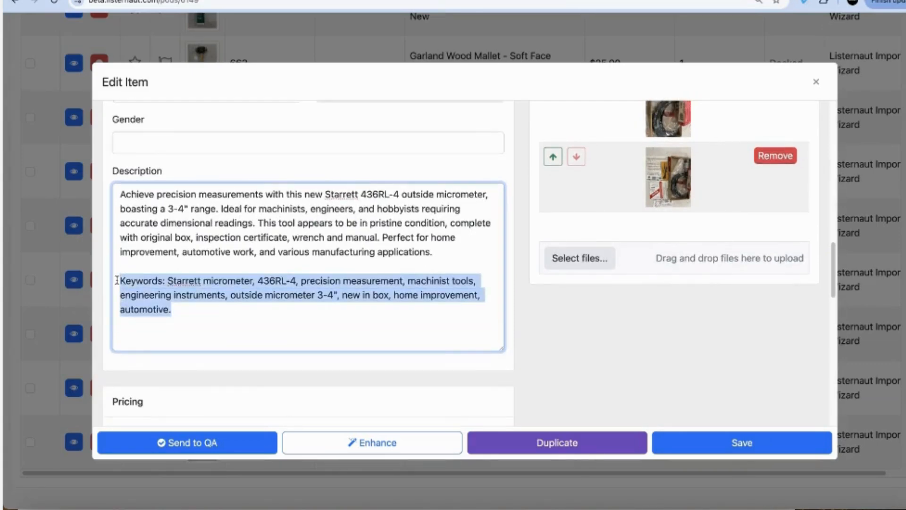
pyautogui.click(448, 257)
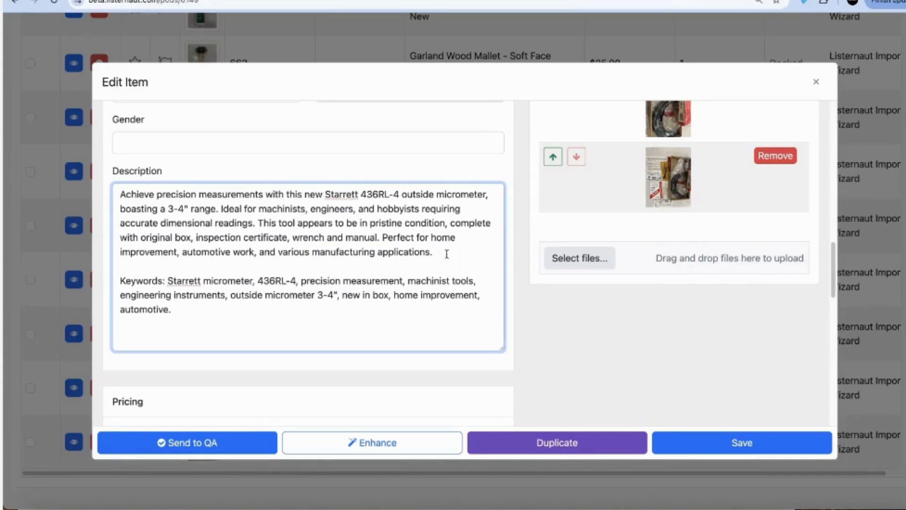
pyautogui.moveTo(434, 253); pyautogui.dragTo(114, 194)
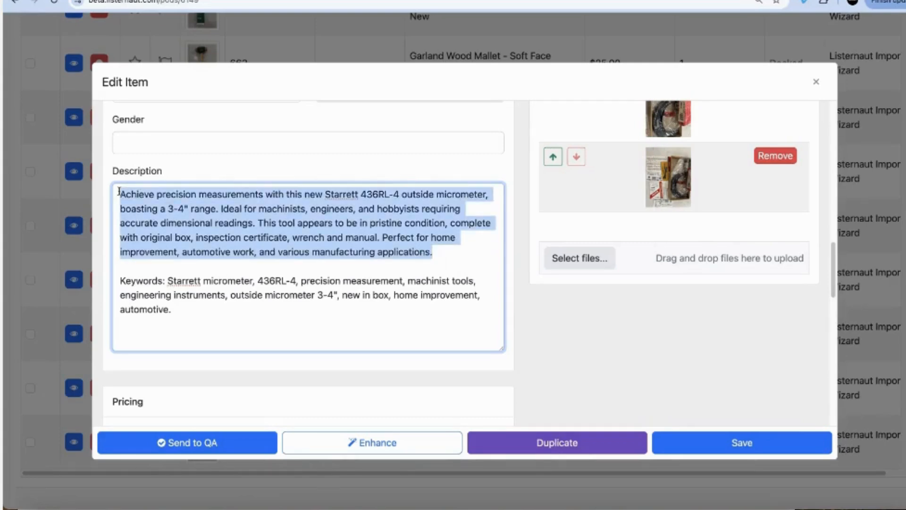
pyautogui.moveTo(121, 280); pyautogui.dragTo(168, 321)
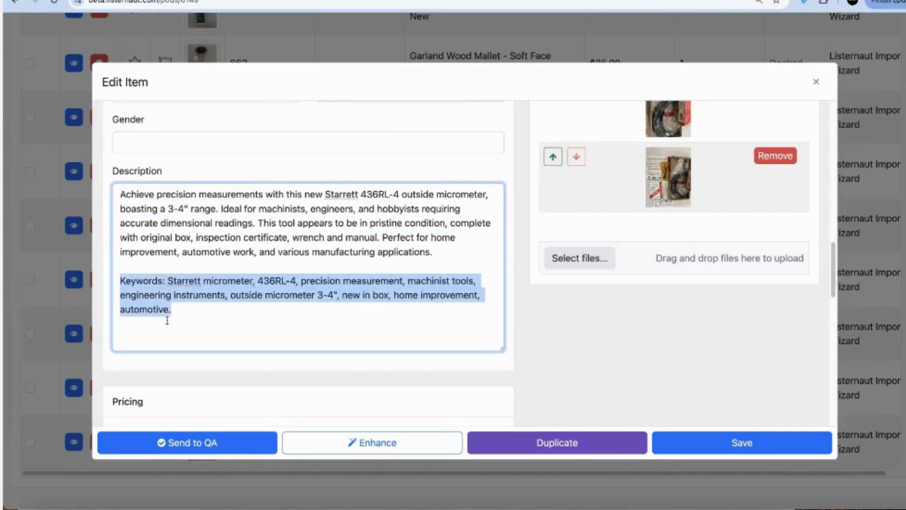
pyautogui.scroll(-7, 235, 299)
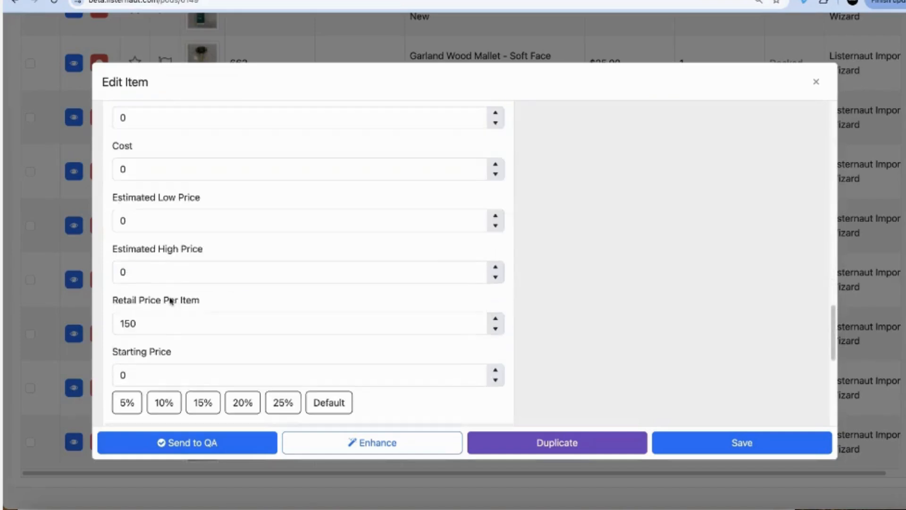
pyautogui.moveTo(154, 326); pyautogui.dragTo(113, 324)
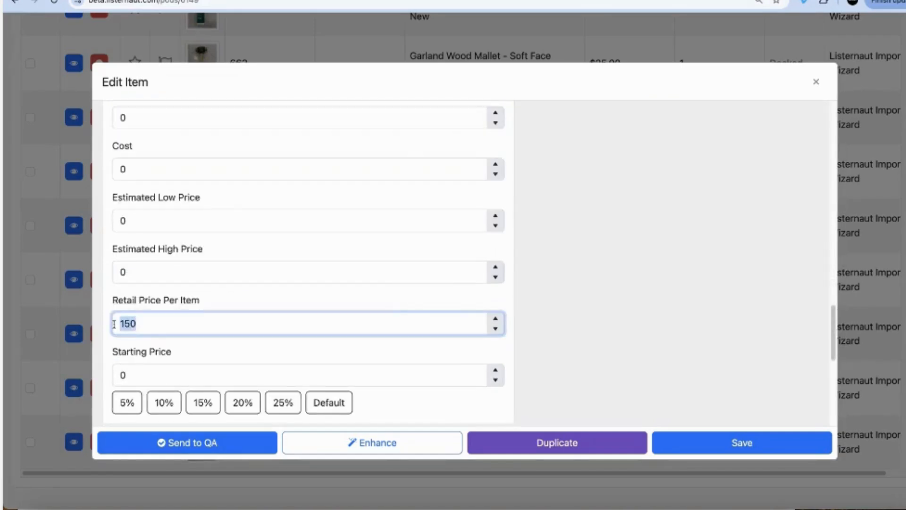
pyautogui.scroll(-7, 384, 296)
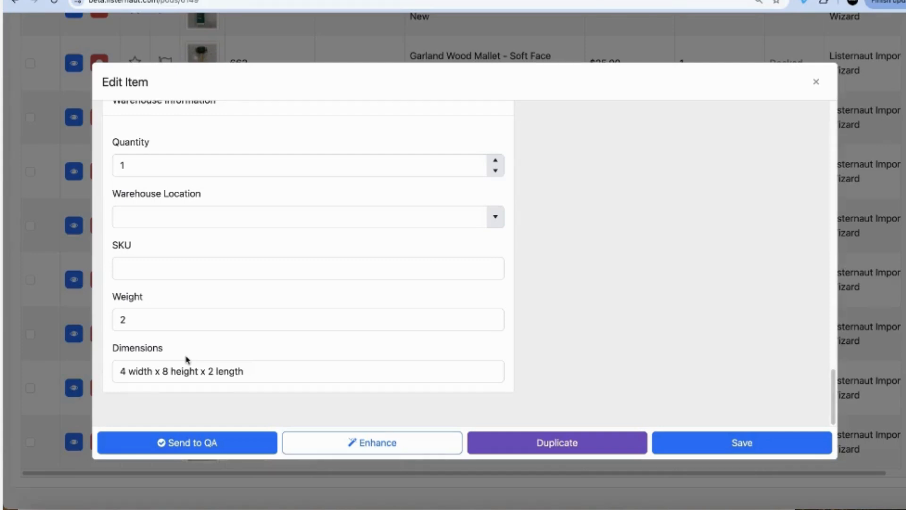
pyautogui.click(759, 444)
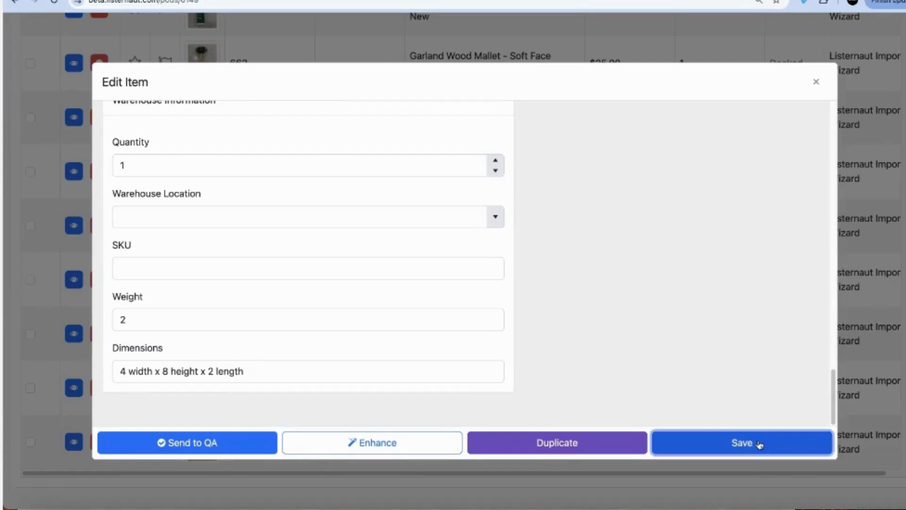